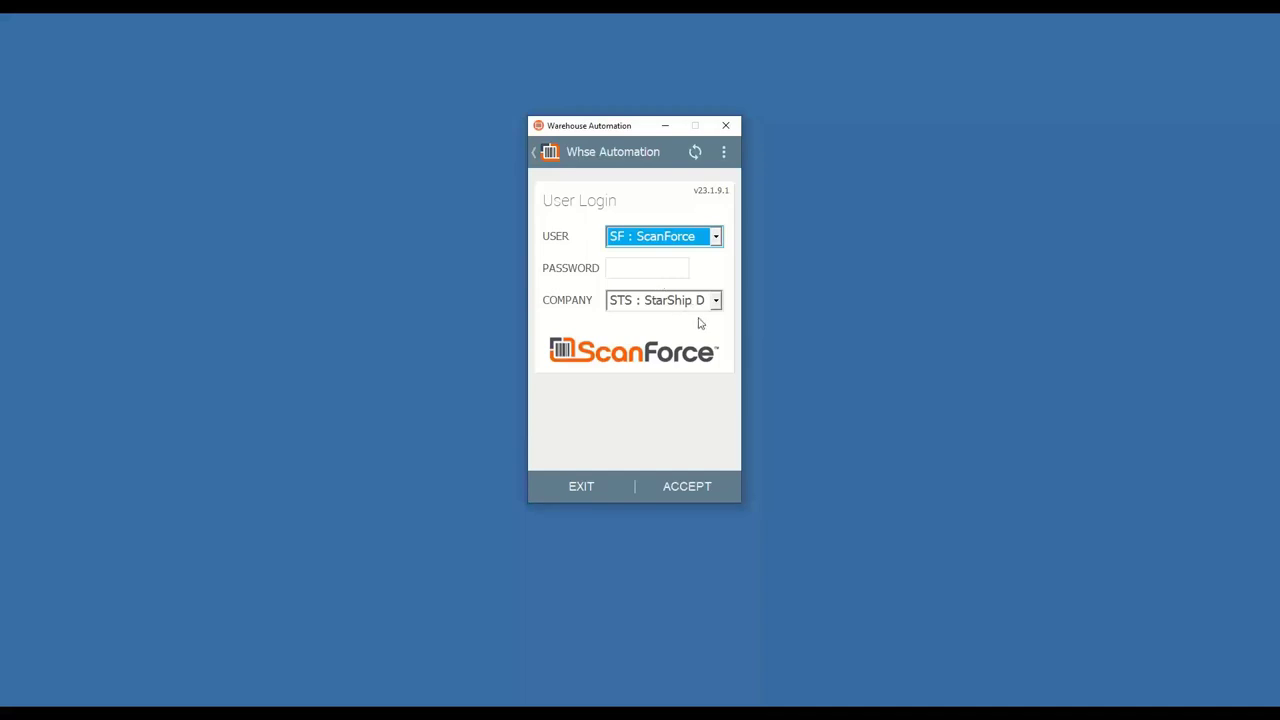
Log in to Whse Automation with the preset ScanForce user and StarShip demo company, and open Order Processing.
{"action": "left_click", "coordinate": [688, 496]}
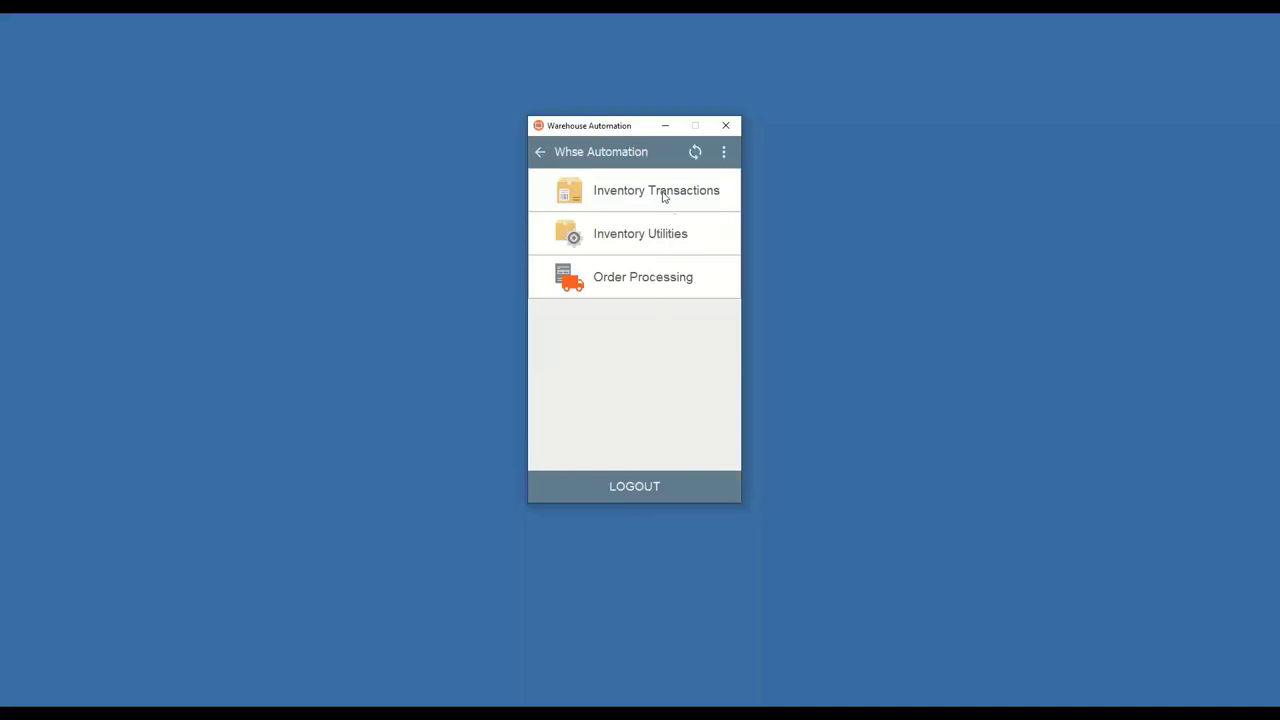
{"action": "left_click", "coordinate": [656, 281]}
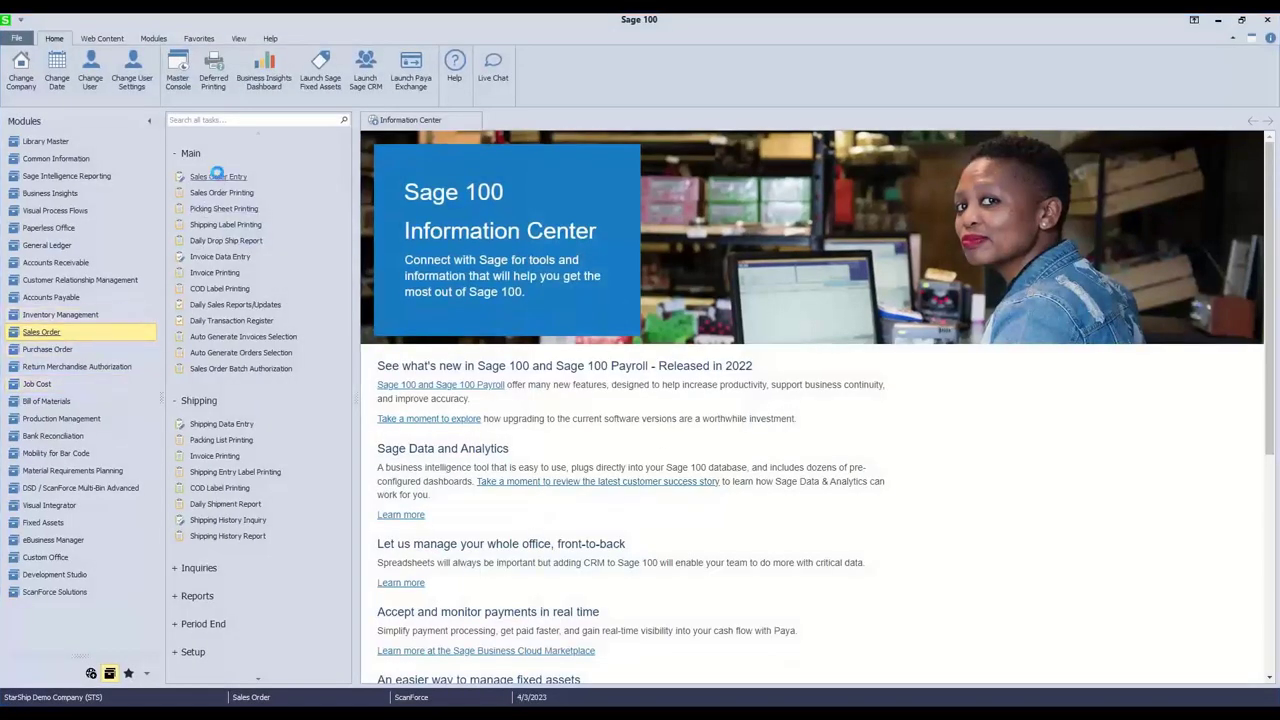
Switch to Sage 100 and examine the header and lines of the American Business Futures sales order dated 4/4/2023, and close it.
{"action": "left_click", "coordinate": [318, 183]}
{"action": "left_click", "coordinate": [383, 122]}
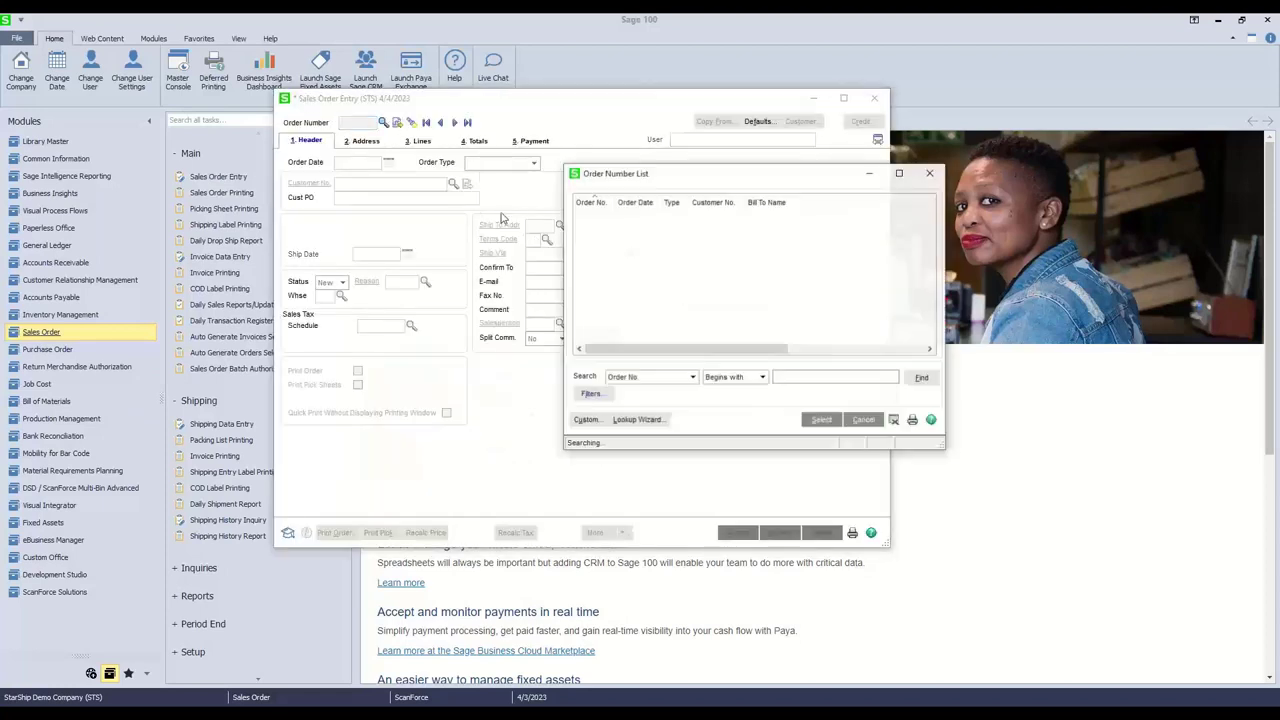
{"action": "double_click", "coordinate": [648, 334]}
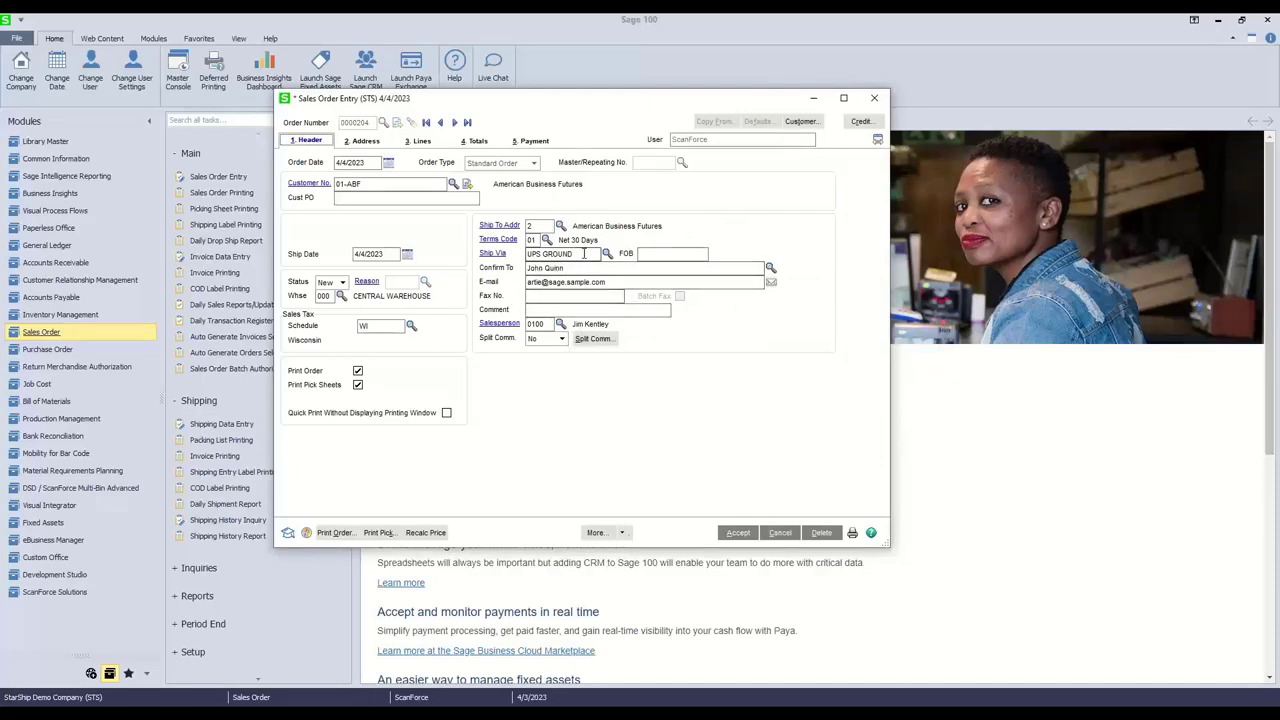
{"action": "left_click", "coordinate": [419, 142]}
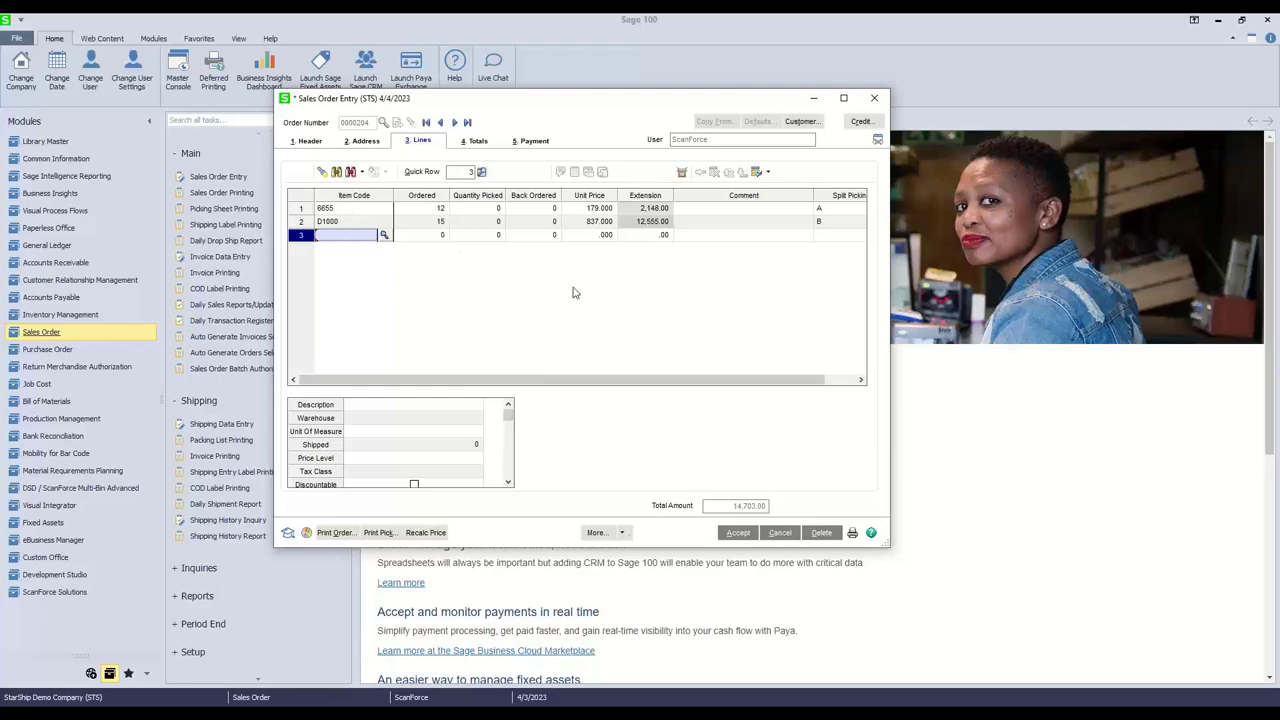
{"action": "left_click", "coordinate": [874, 98]}
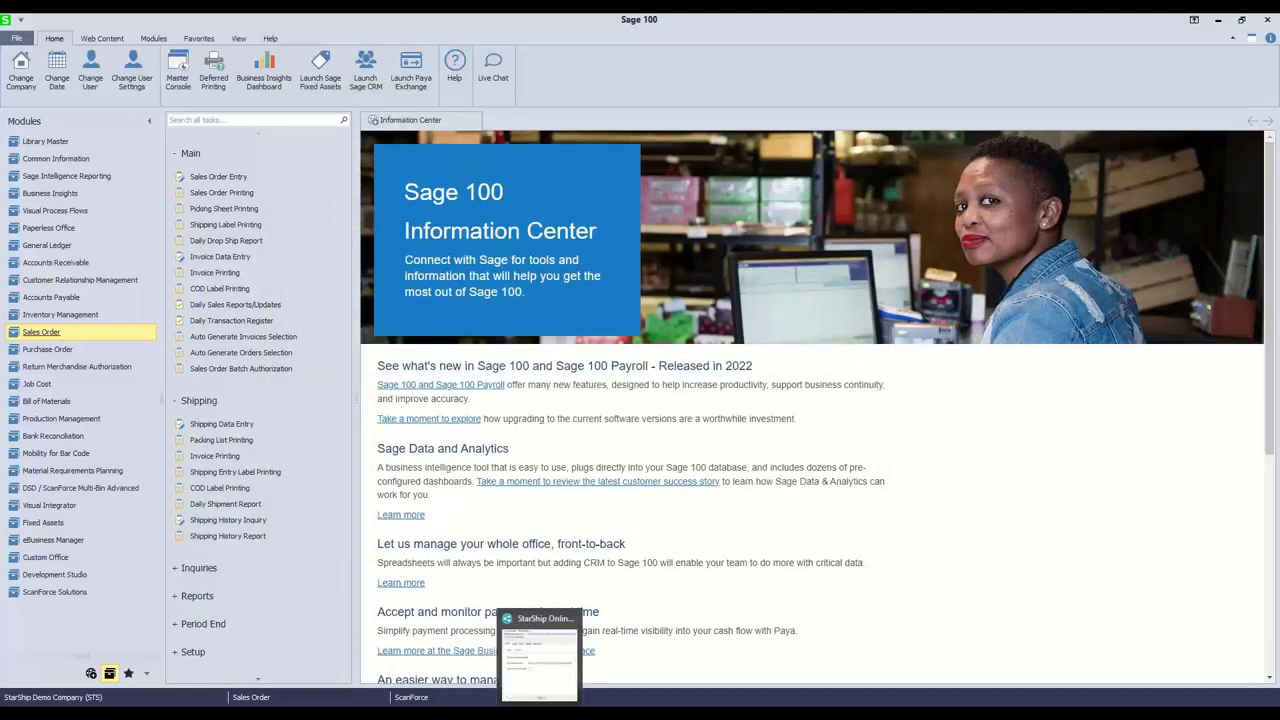
Switch to Warehouse Automation and load the American Business Futures sales order dated 04/04/2023 in S/O Shipping.
{"action": "left_click", "coordinate": [476, 652]}
{"action": "left_click", "coordinate": [620, 326]}
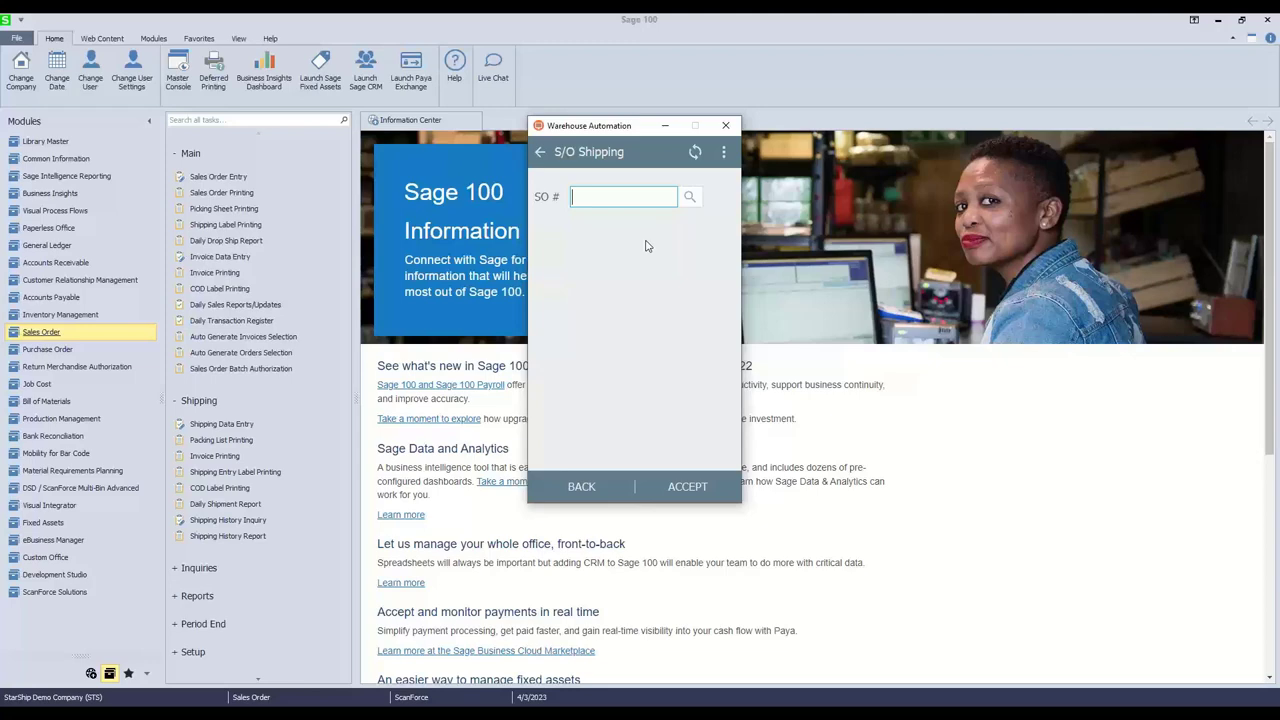
{"action": "left_click", "coordinate": [689, 197]}
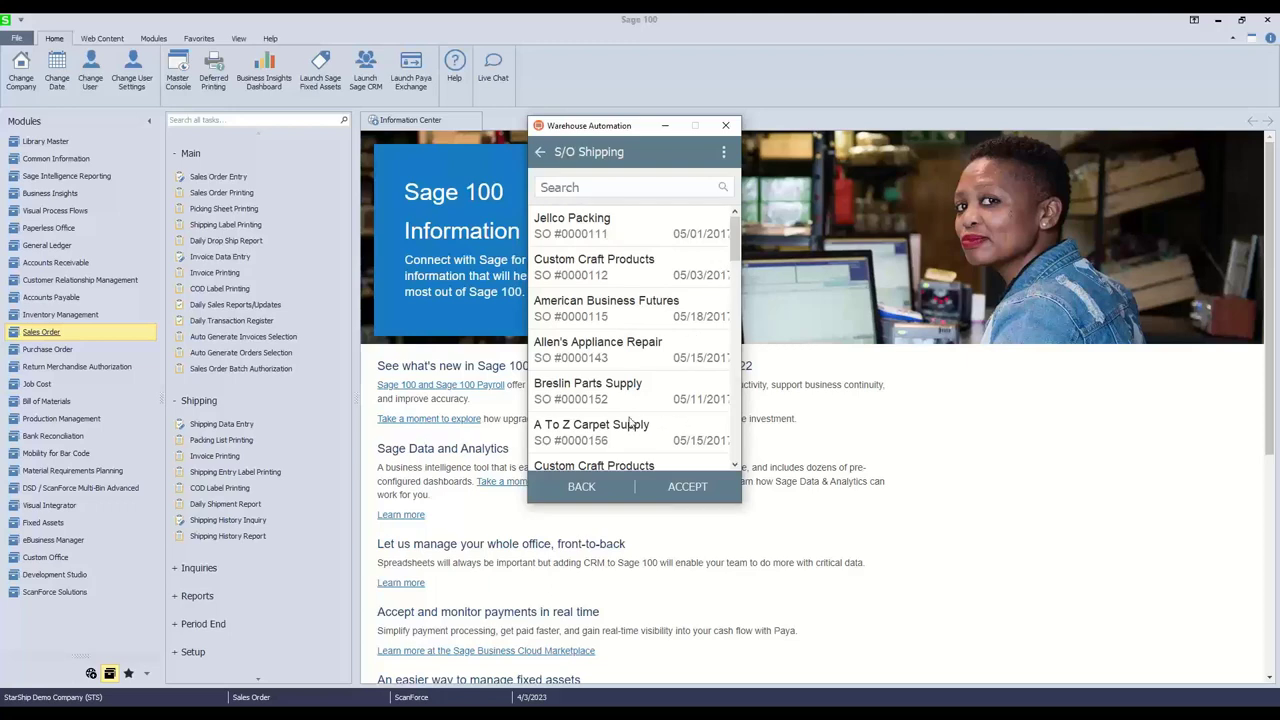
{"action": "scroll", "coordinate": [630, 400], "scroll_direction": "down", "scroll_amount": 5}
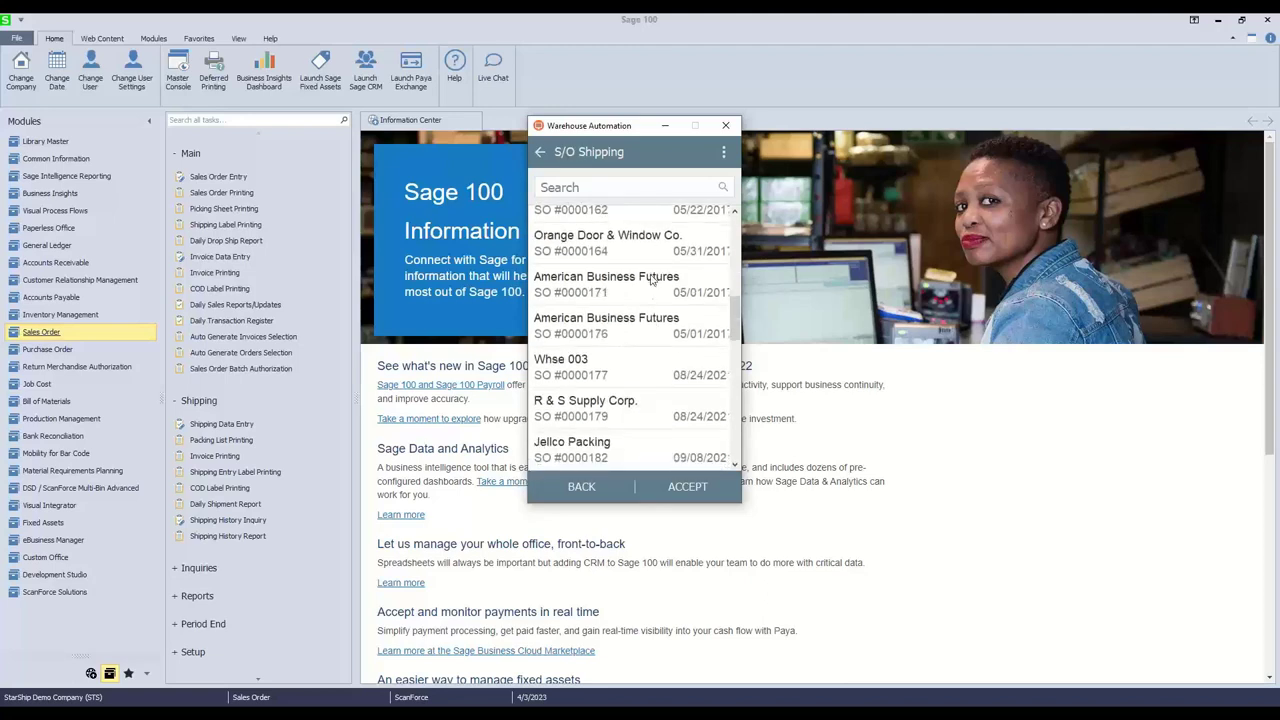
{"action": "scroll", "coordinate": [650, 280], "scroll_direction": "down", "scroll_amount": 3}
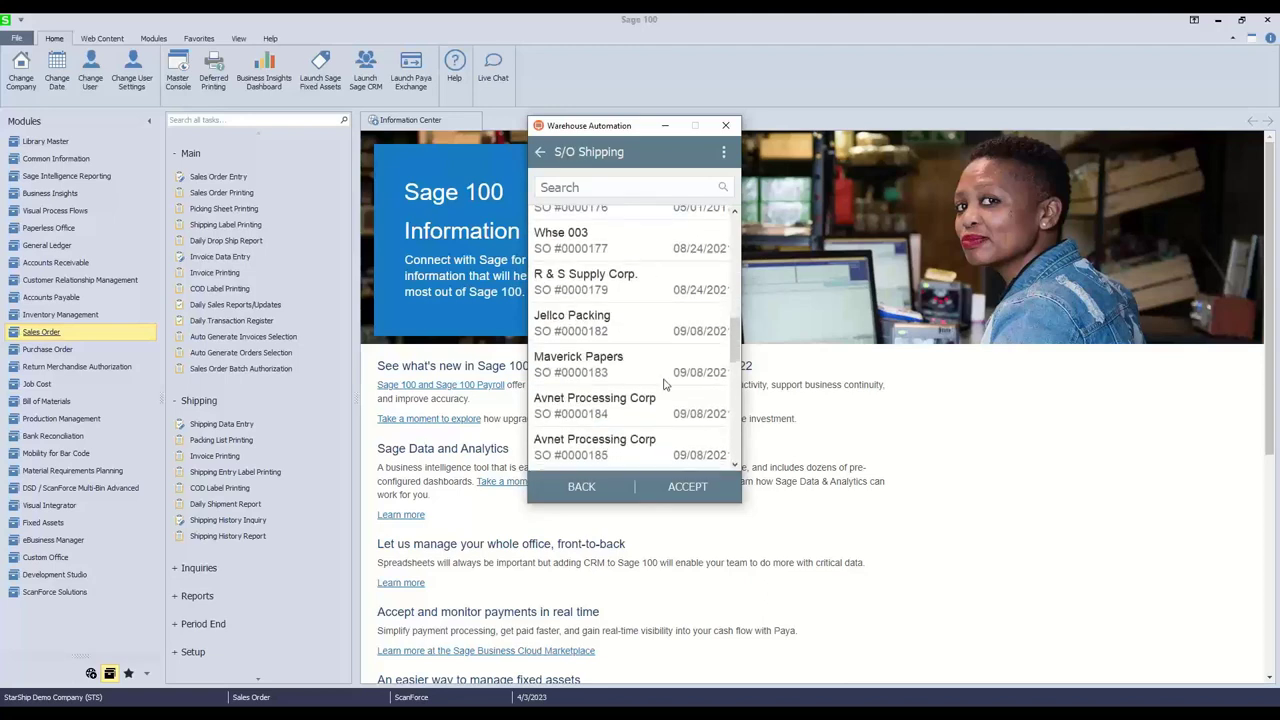
{"action": "scroll", "coordinate": [648, 420], "scroll_direction": "down", "scroll_amount": 3}
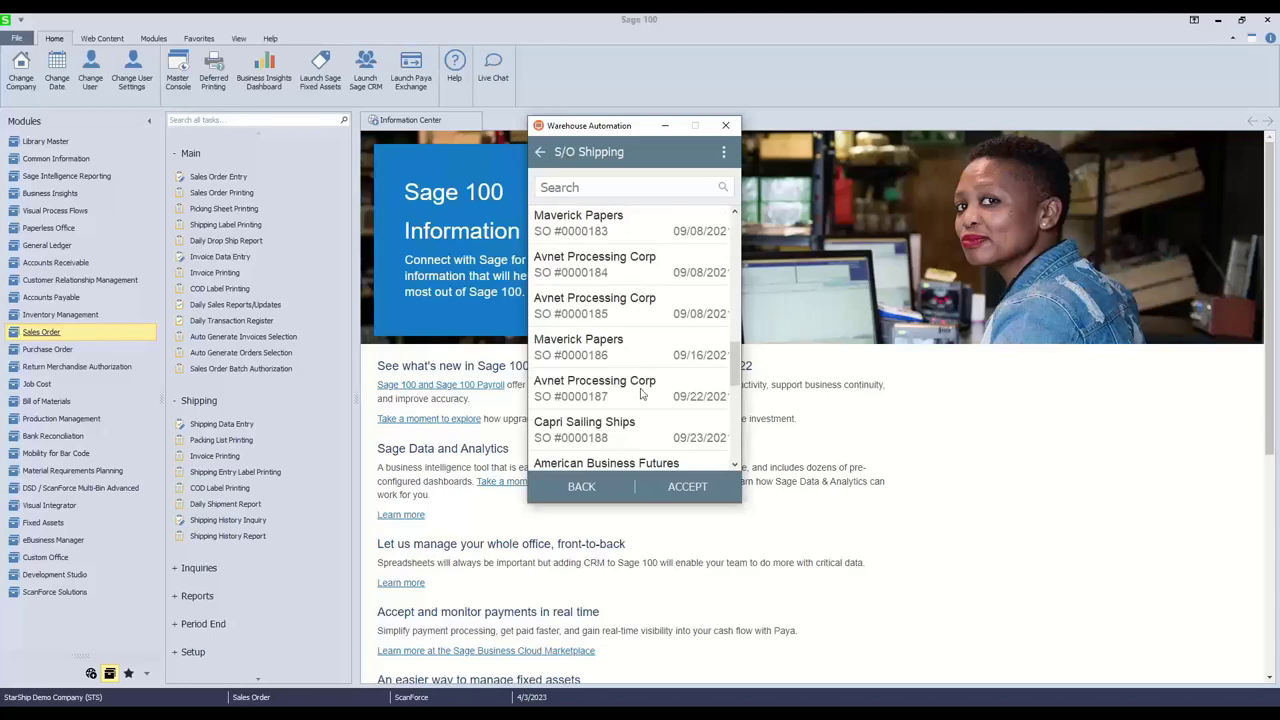
{"action": "scroll", "coordinate": [644, 395], "scroll_direction": "down", "scroll_amount": 6}
{"action": "scroll", "coordinate": [736, 430], "scroll_direction": "down", "scroll_amount": 4}
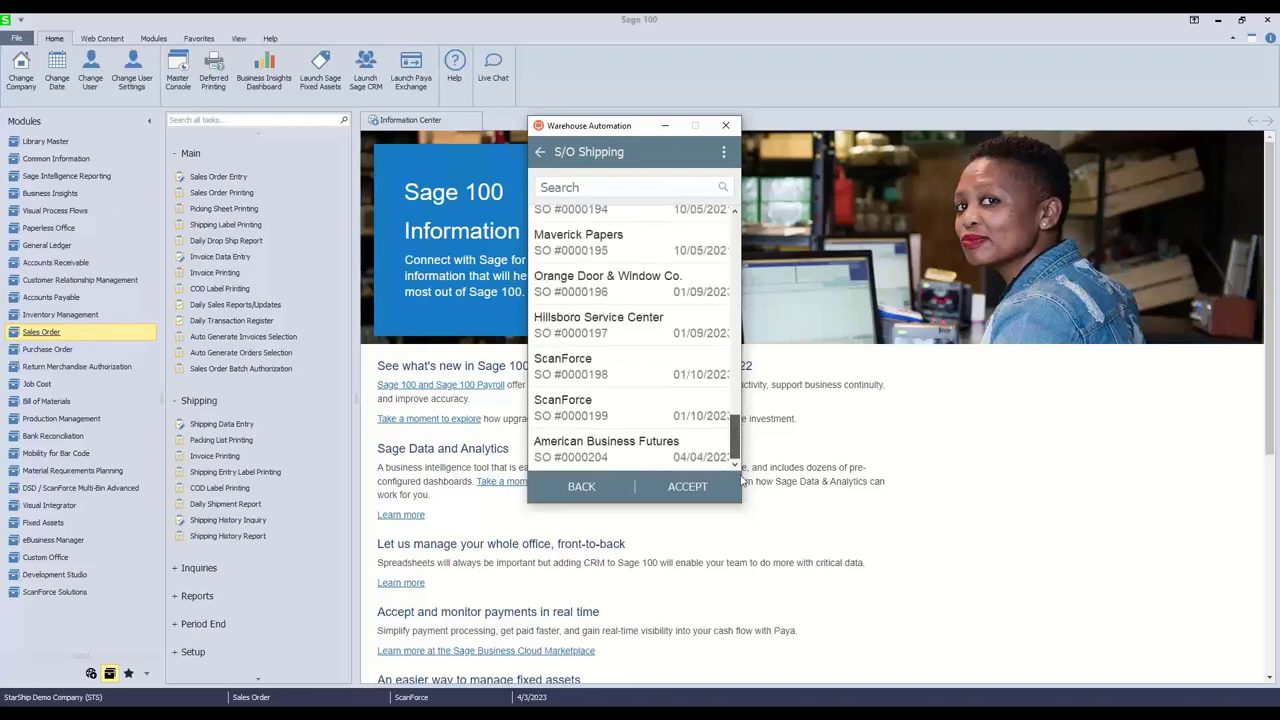
{"action": "left_click", "coordinate": [655, 458]}
{"action": "left_click", "coordinate": [683, 488]}
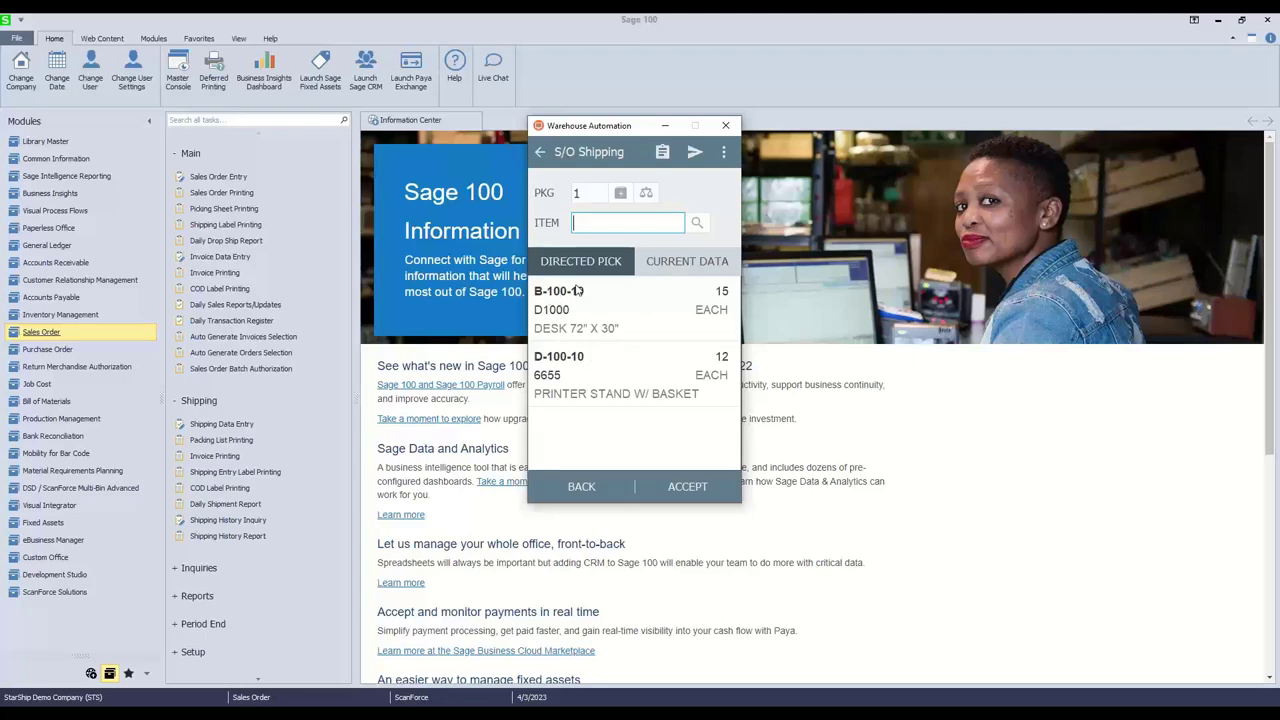
Pick 15 EACH of item D1000 from bin B-100-10 into package 1.
{"action": "left_click", "coordinate": [641, 304]}
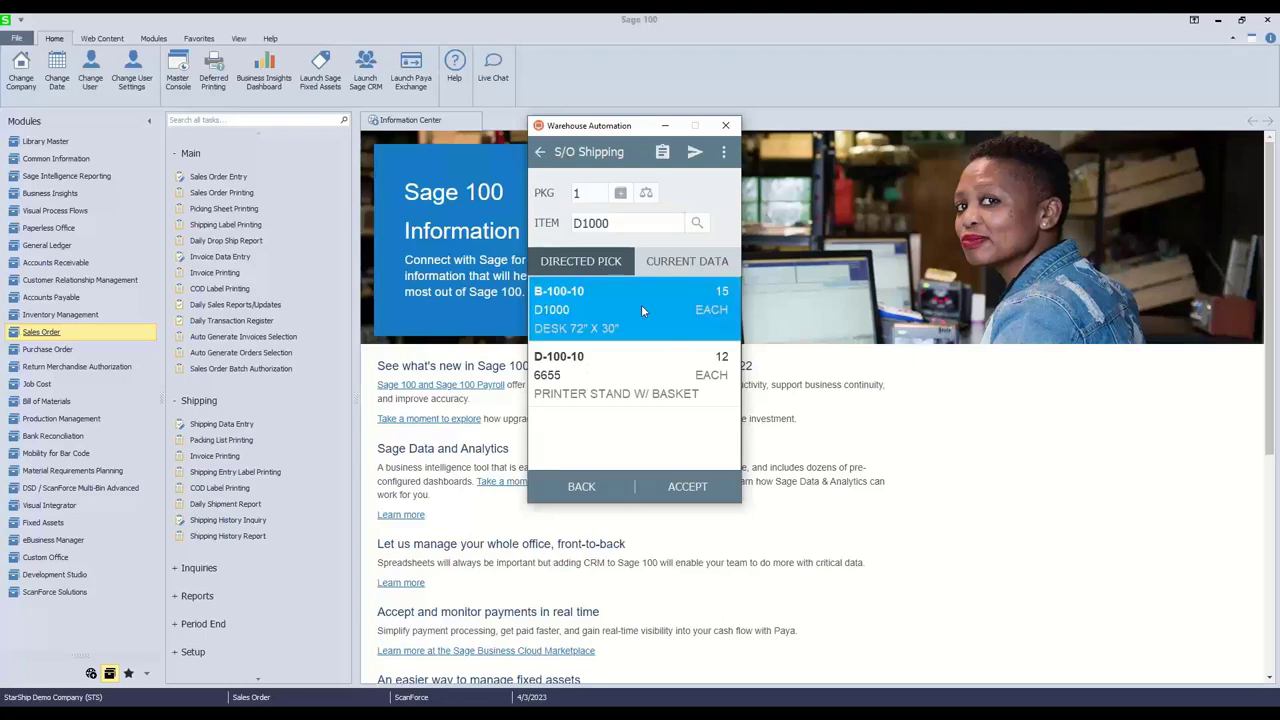
{"action": "left_click", "coordinate": [688, 487]}
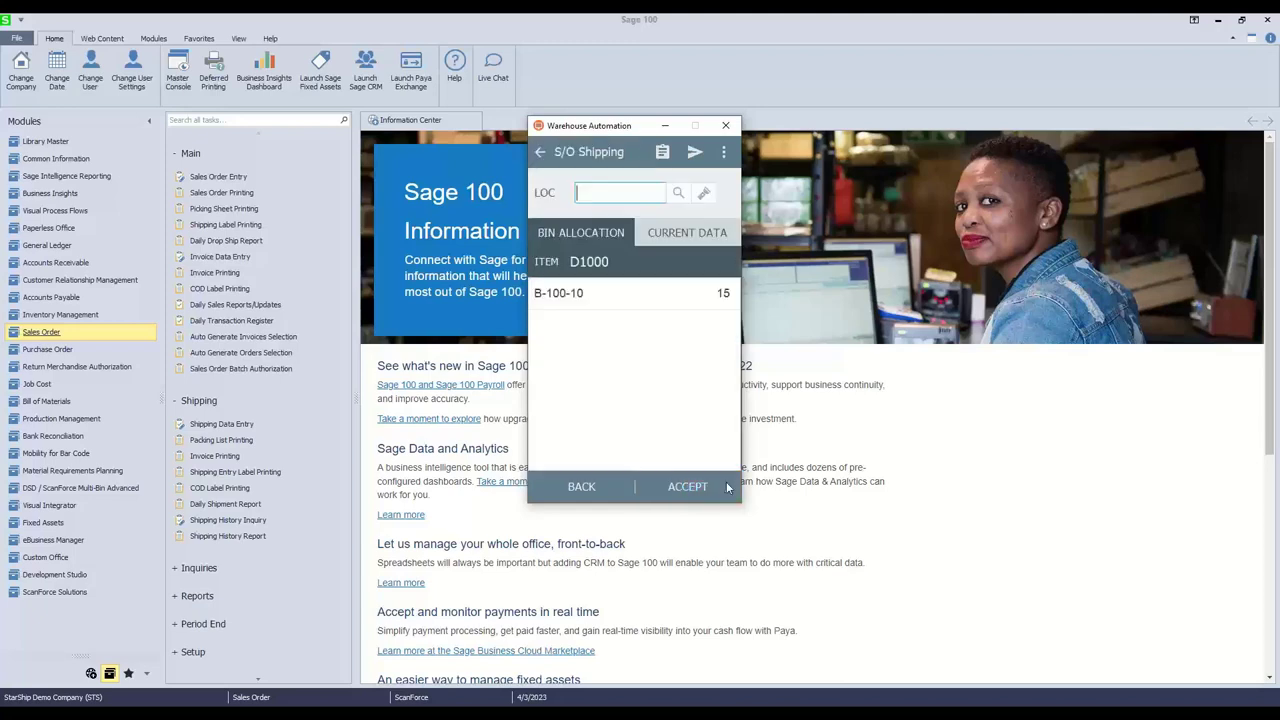
{"action": "left_click", "coordinate": [675, 487]}
{"action": "type", "text": "15"}
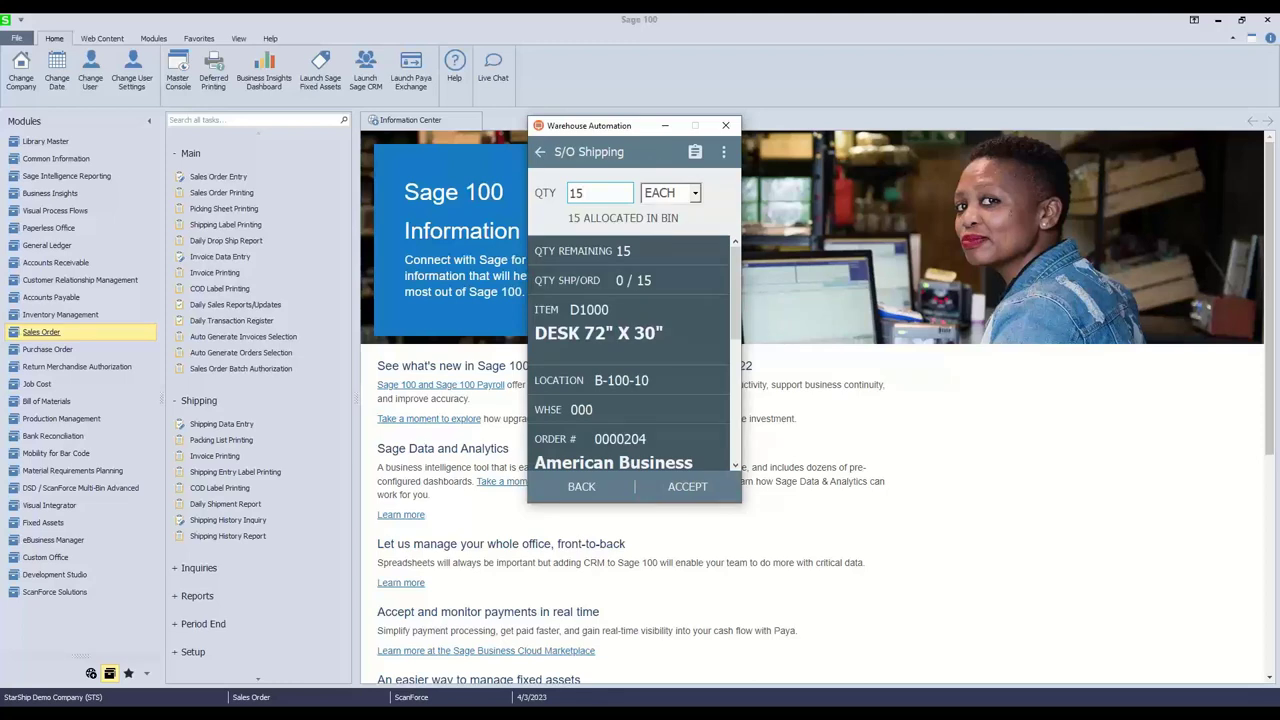
{"action": "key", "text": "Return"}
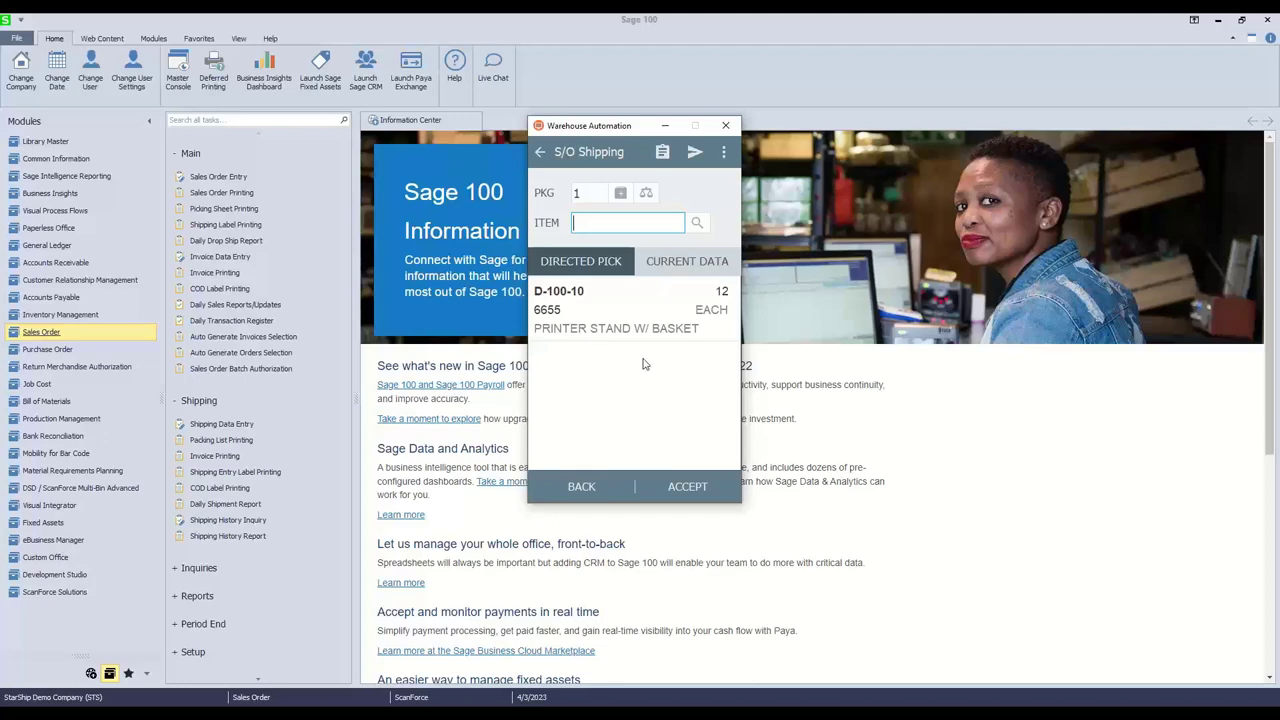
Set package 1's weight to 10 and its type to UPS 10 KG Box.
{"action": "left_click", "coordinate": [646, 193]}
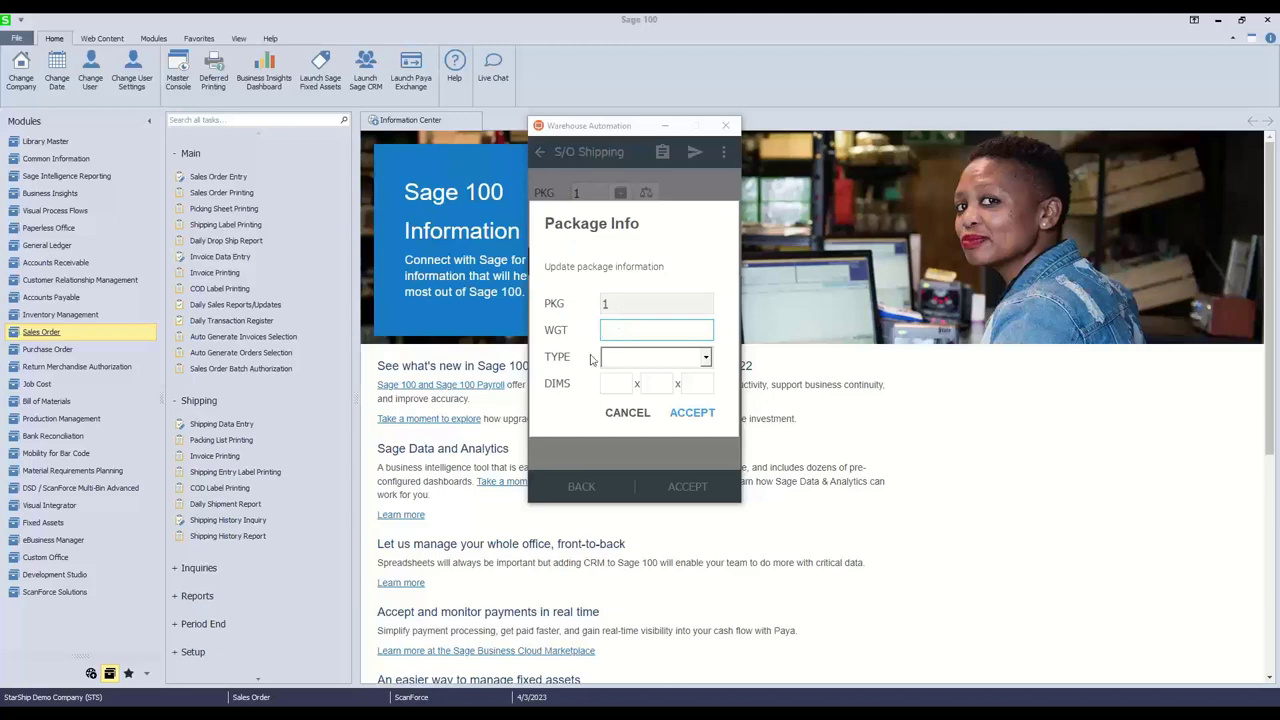
{"action": "type", "text": "10"}
{"action": "key", "text": "Tab"}
{"action": "left_click", "coordinate": [704, 359]}
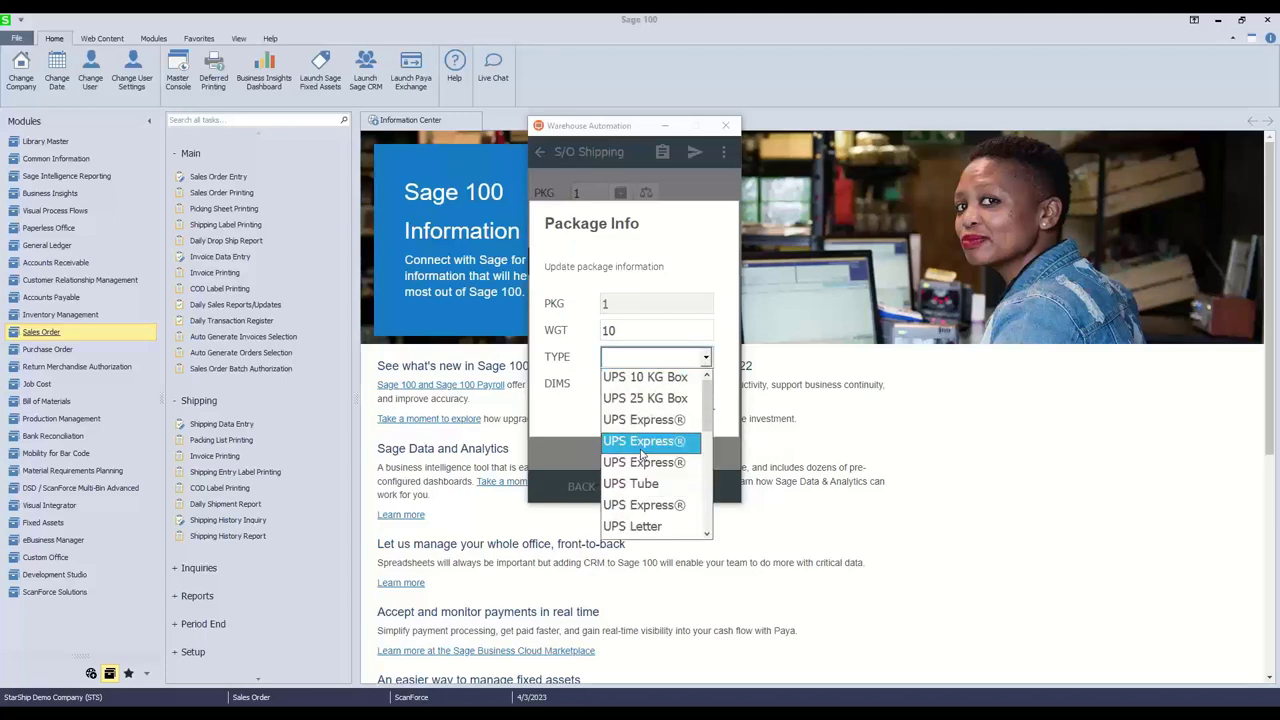
{"action": "left_click", "coordinate": [647, 386]}
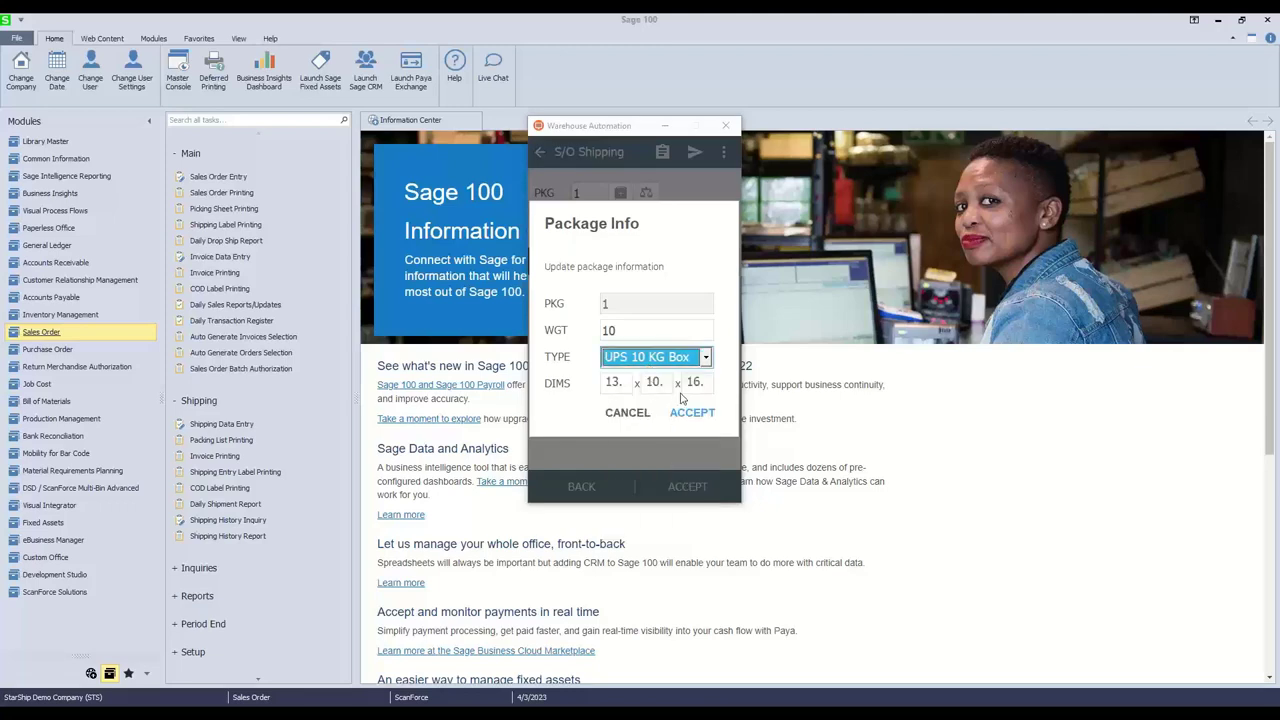
{"action": "left_click", "coordinate": [686, 413]}
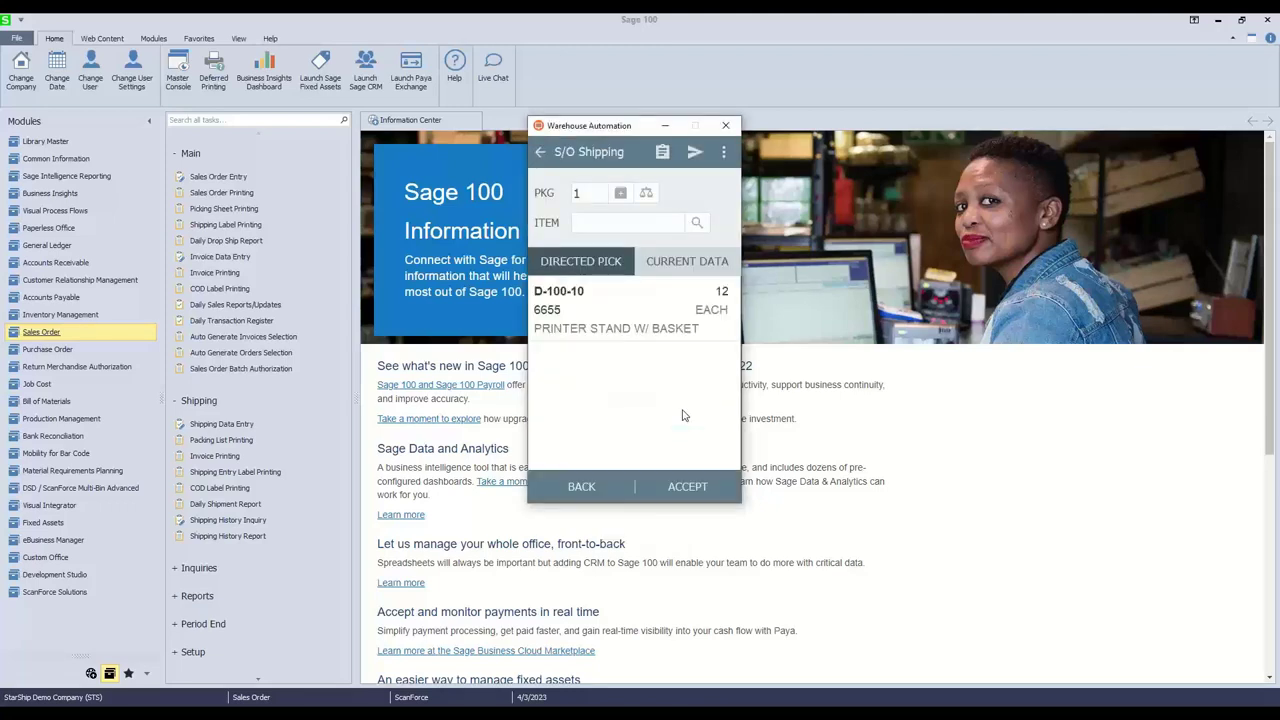
Add package 2 and pick 12 EACH of item 6655 from bin D-100-10 into it.
{"action": "left_click", "coordinate": [620, 192]}
{"action": "type", "text": "6655"}
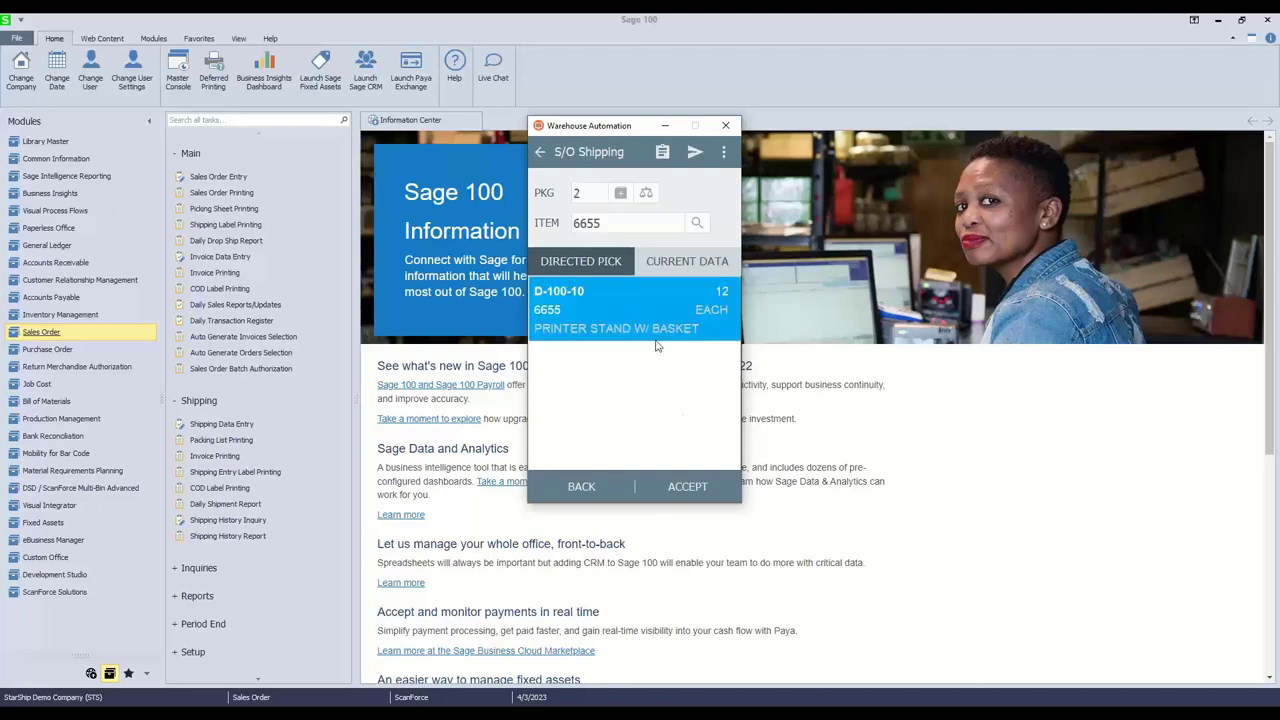
{"action": "left_click", "coordinate": [686, 486]}
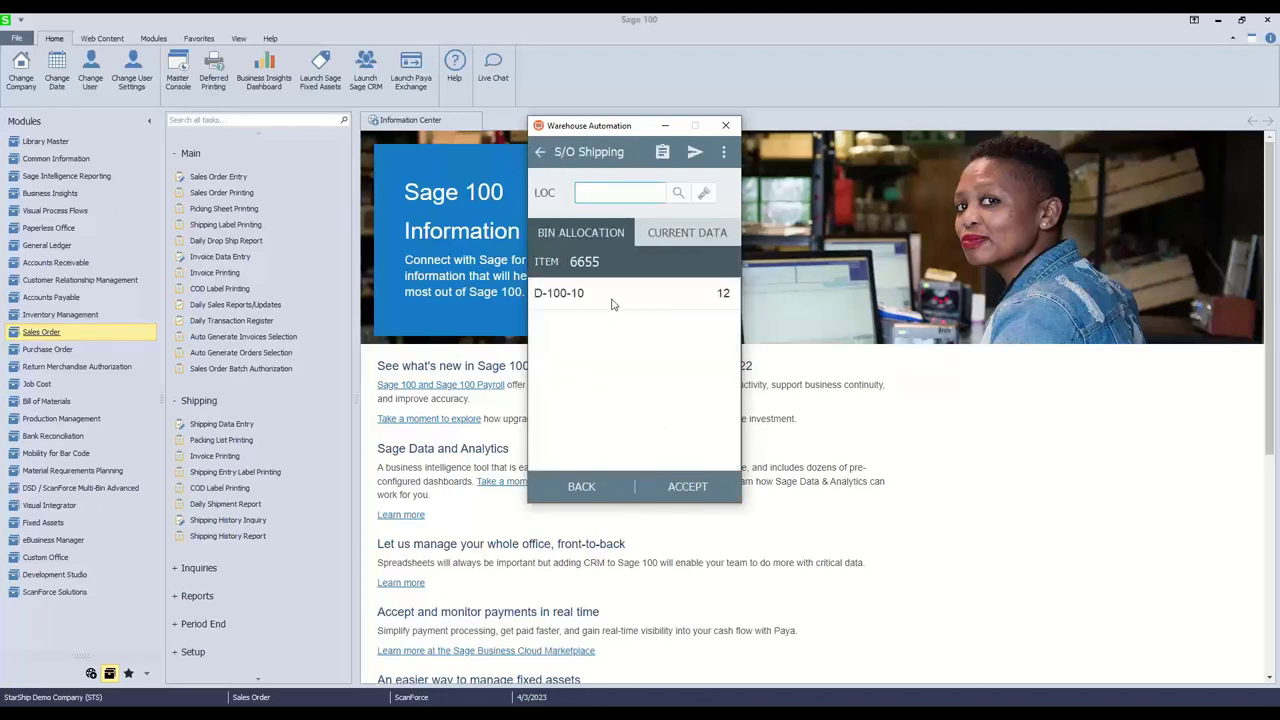
{"action": "left_click", "coordinate": [613, 298]}
{"action": "left_click", "coordinate": [686, 486]}
{"action": "type", "text": "12"}
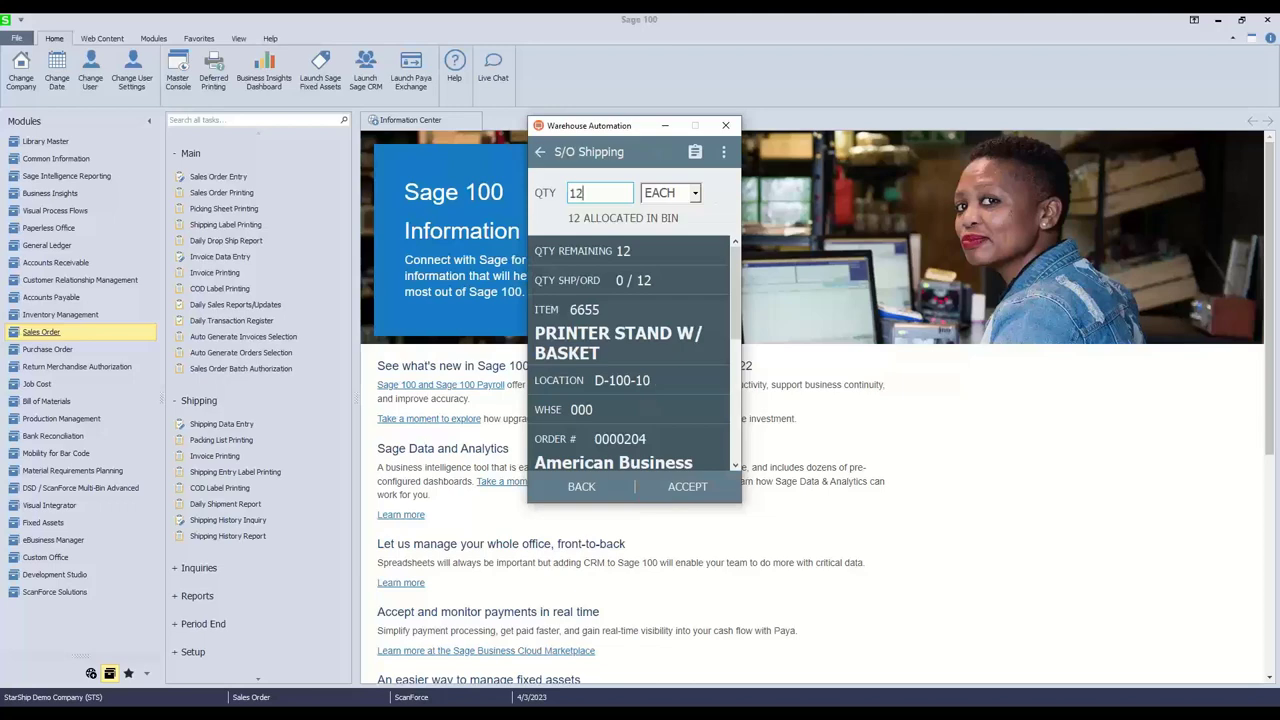
{"action": "key", "text": "Return"}
Set package 2's weight to 25 and its type to UPS 25 KG Box.
{"action": "left_click", "coordinate": [648, 195]}
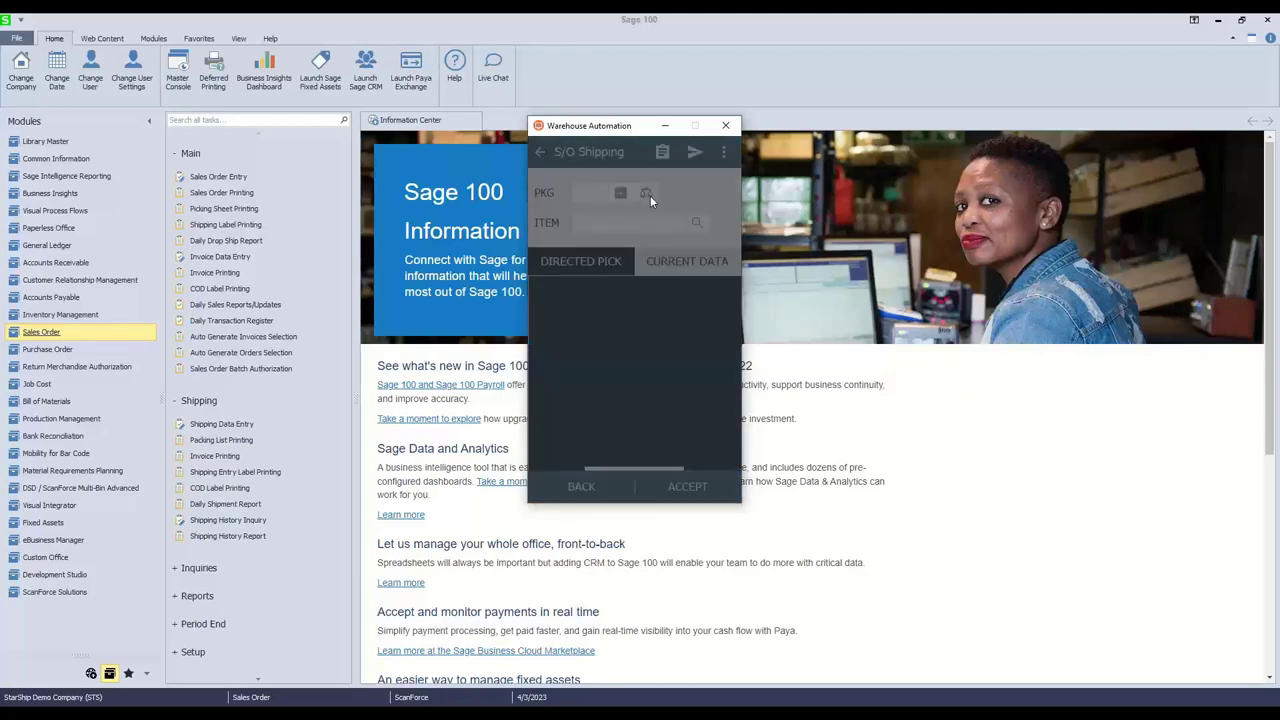
{"action": "type", "text": "2"}
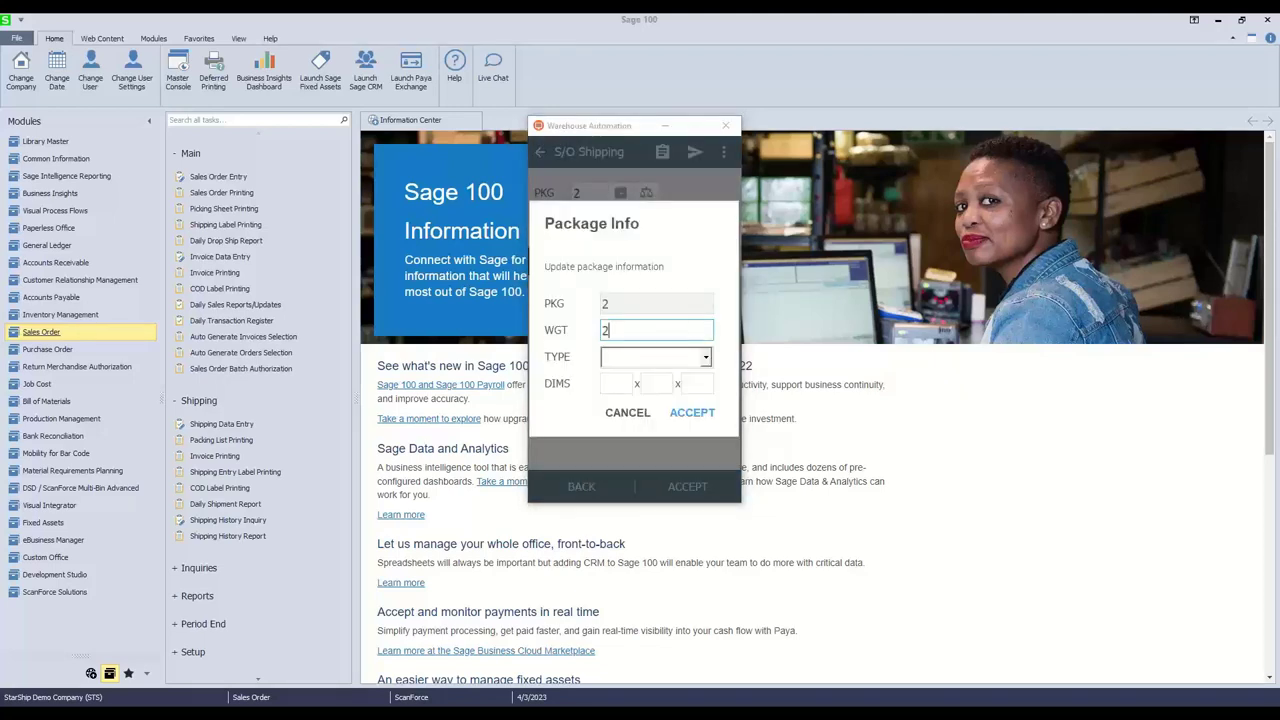
{"action": "type", "text": "5"}
{"action": "left_click", "coordinate": [704, 360]}
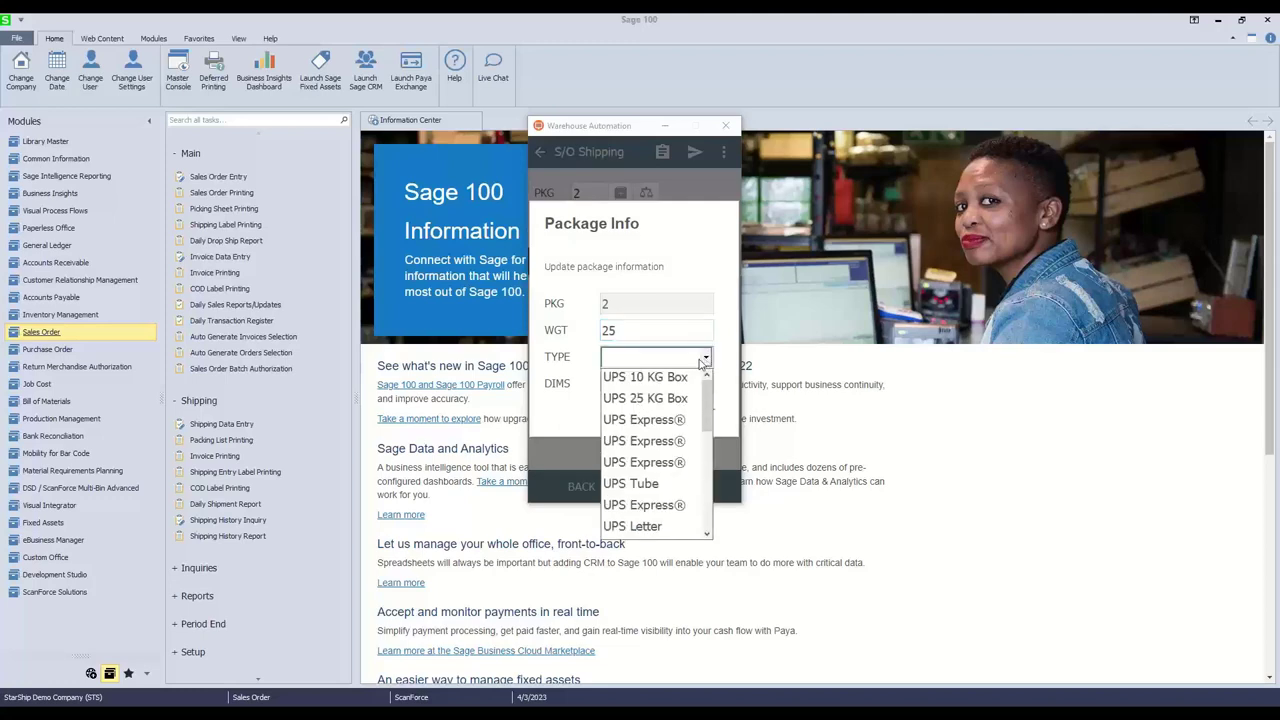
{"action": "left_click", "coordinate": [656, 398]}
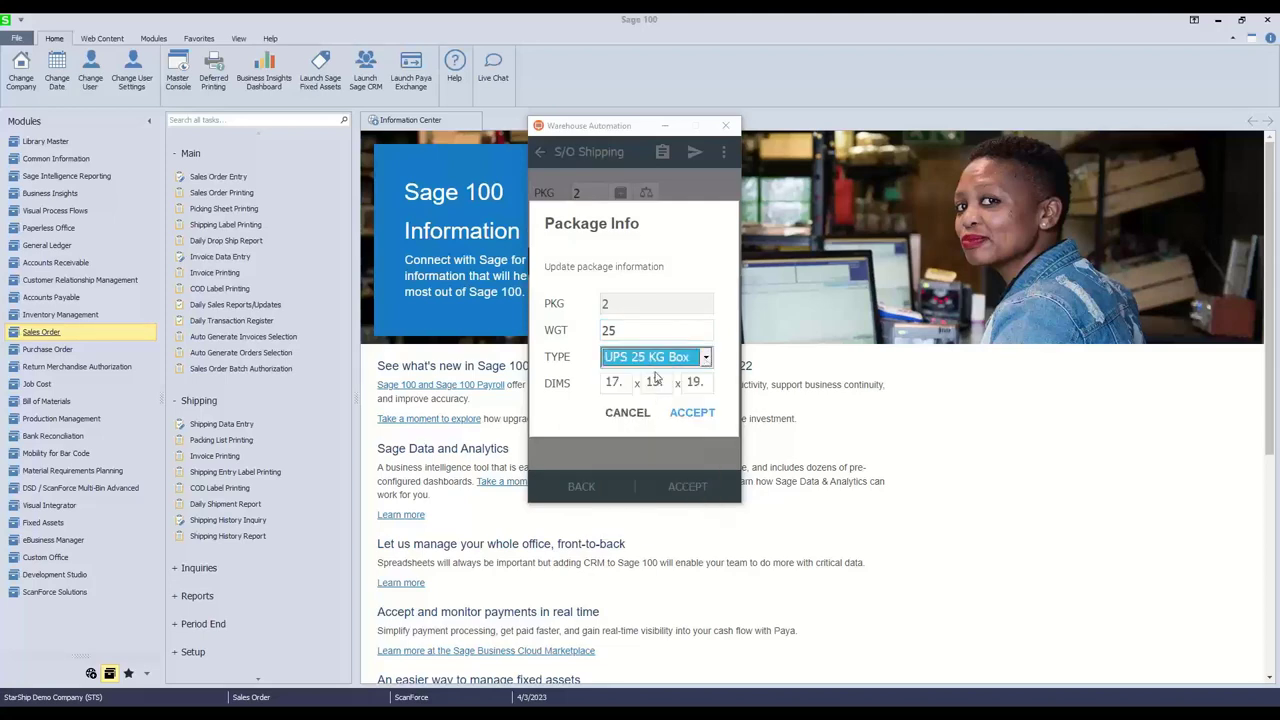
{"action": "left_click", "coordinate": [693, 416]}
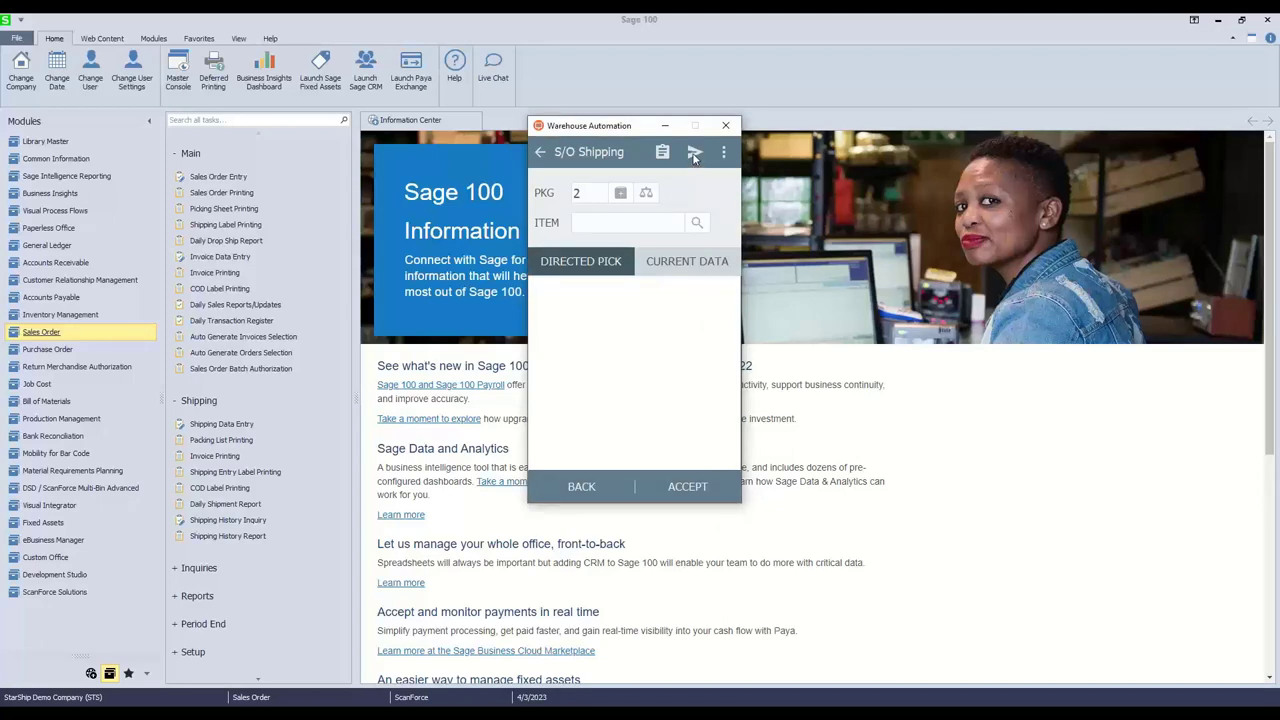
Review the package tracking info for the picked order and send the collected shipping data.
{"action": "left_click", "coordinate": [694, 153]}
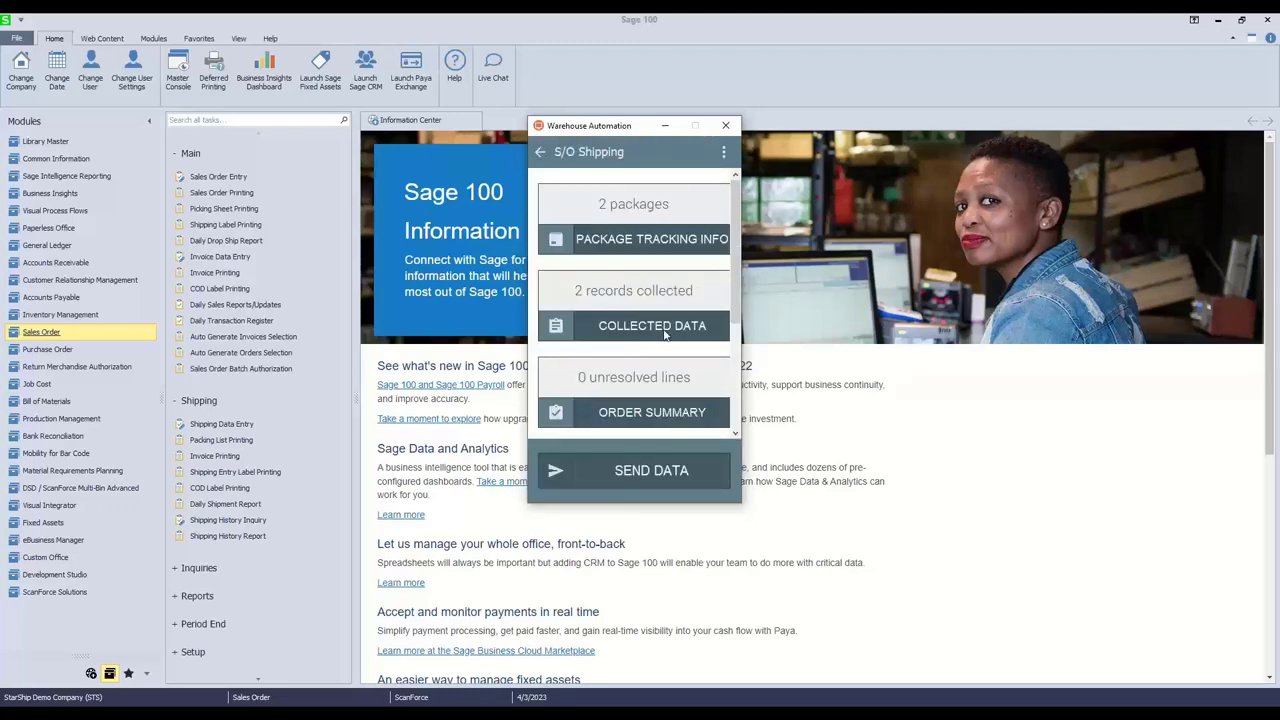
{"action": "left_click", "coordinate": [647, 242]}
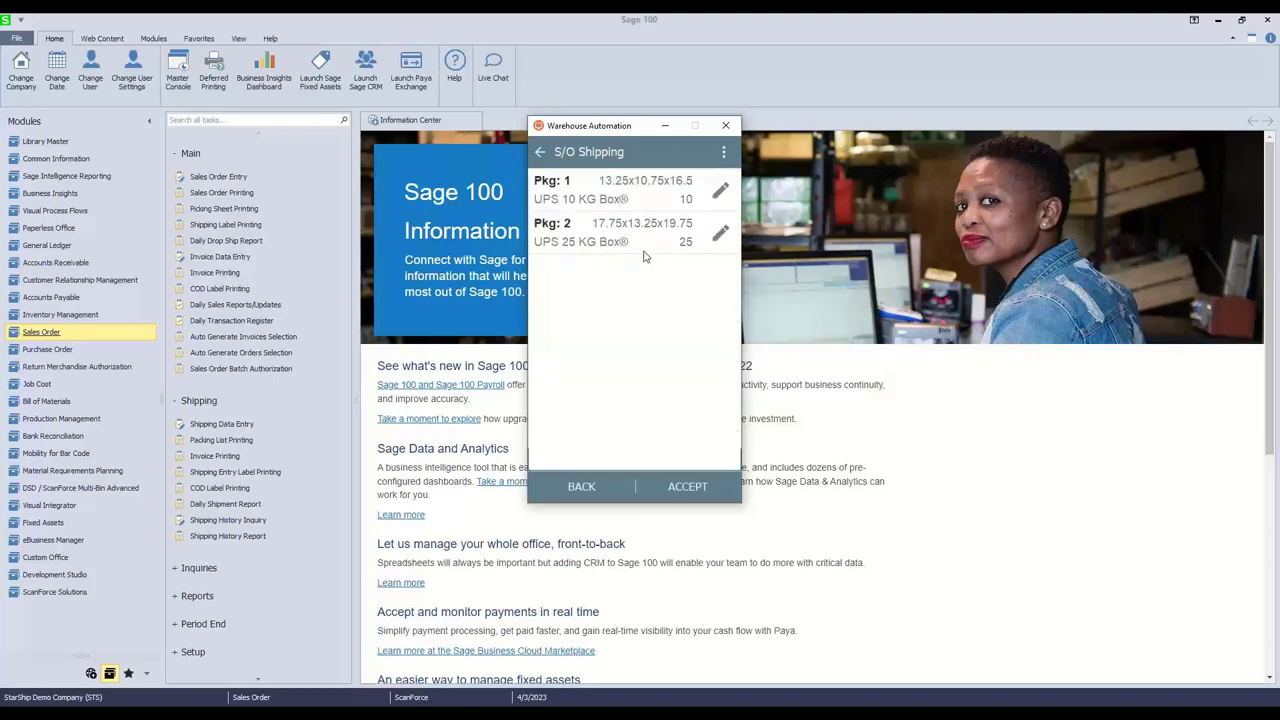
{"action": "left_click", "coordinate": [582, 486]}
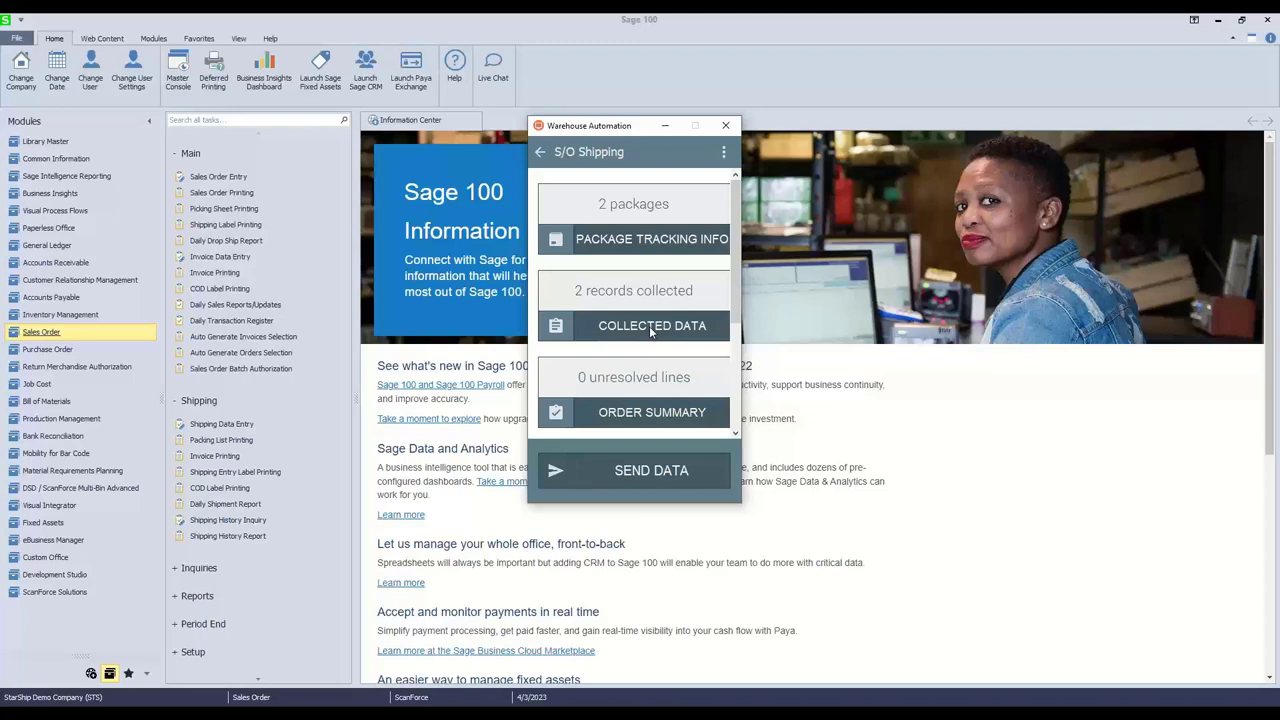
{"action": "left_click", "coordinate": [636, 472]}
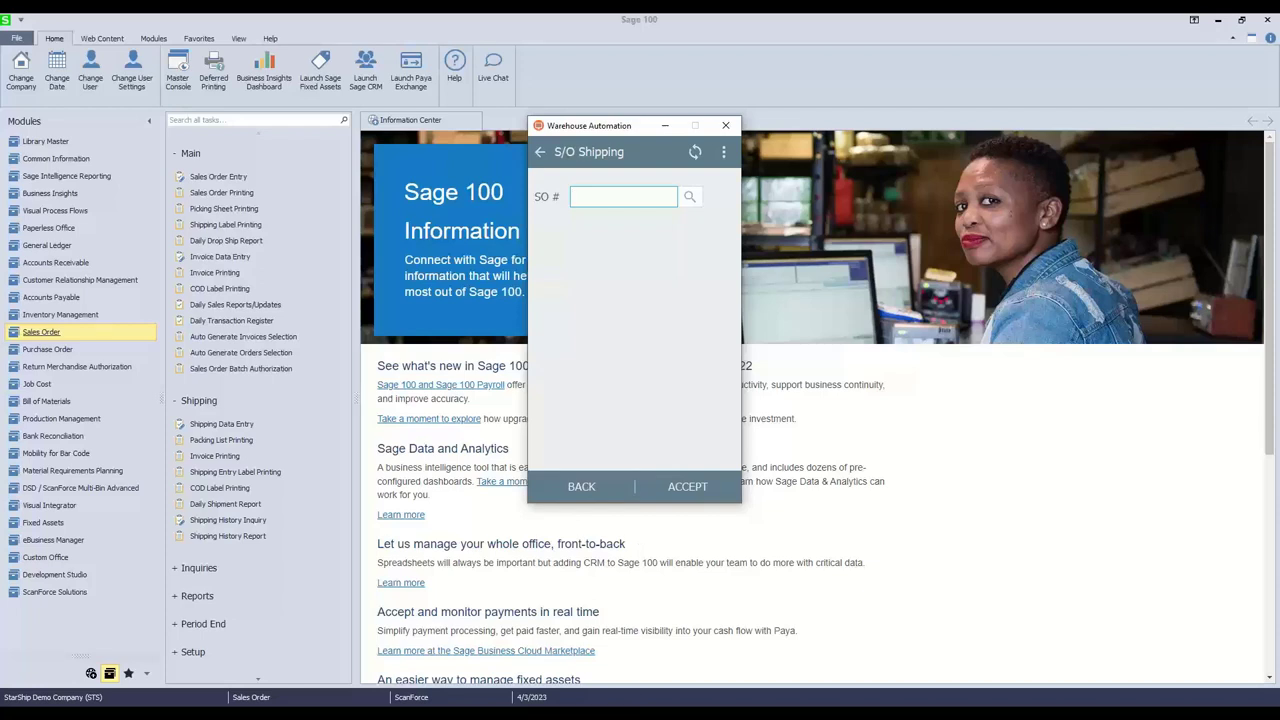
Minimize Warehouse Automation and switch to the StarShip page in Google Chrome.
{"action": "left_click", "coordinate": [943, 700]}
{"action": "left_click", "coordinate": [665, 128]}
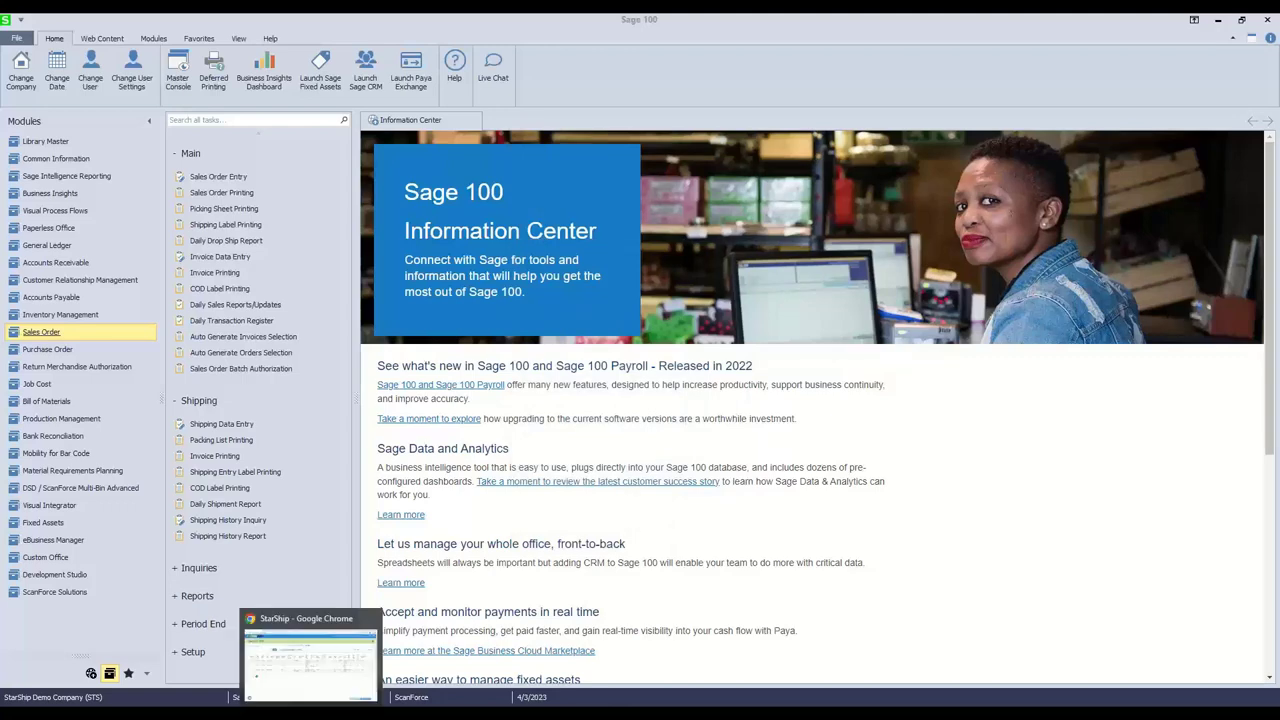
{"action": "left_click", "coordinate": [316, 684]}
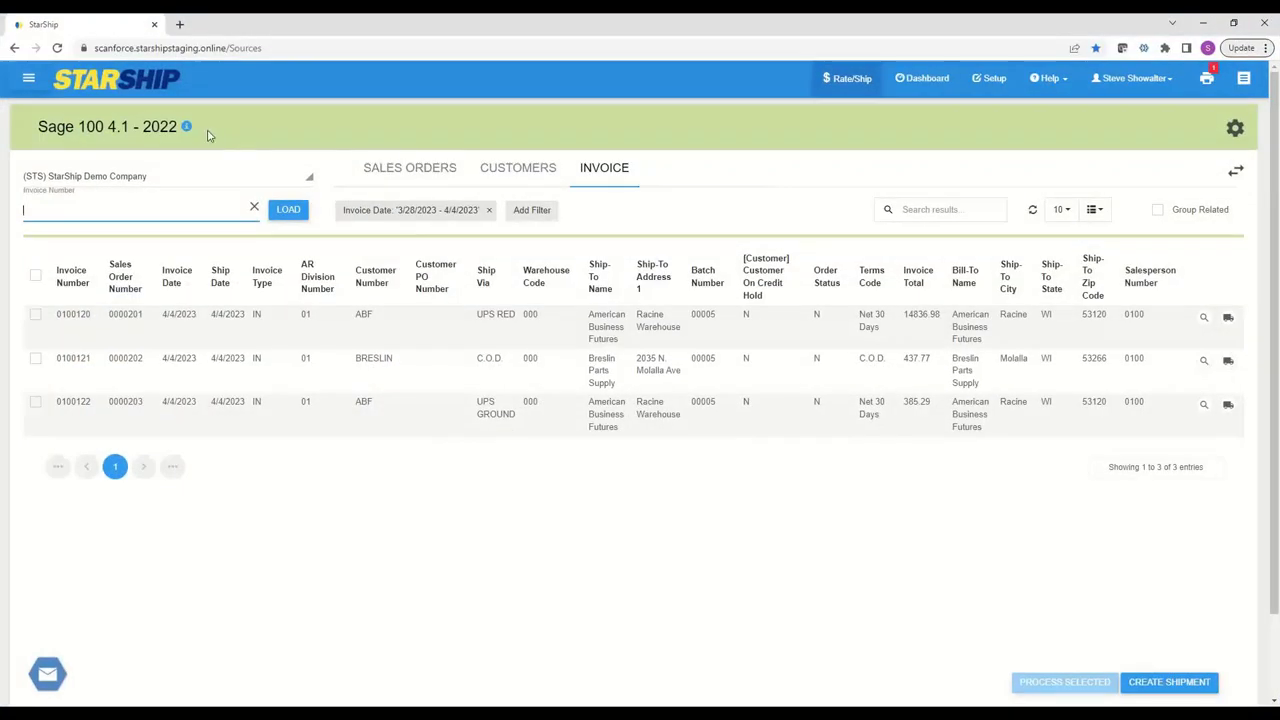
Reload the StarShip invoice list, logging in again with the saved credentials.
{"action": "left_click", "coordinate": [57, 48]}
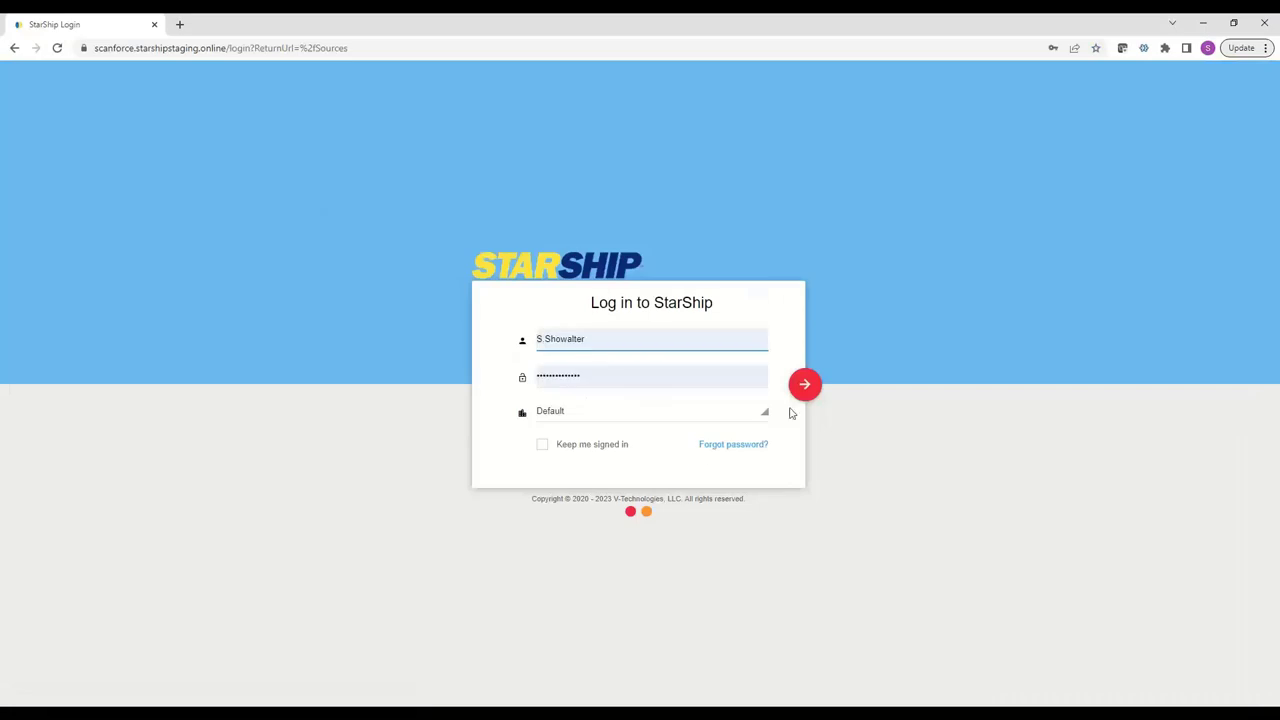
{"action": "left_click", "coordinate": [801, 394]}
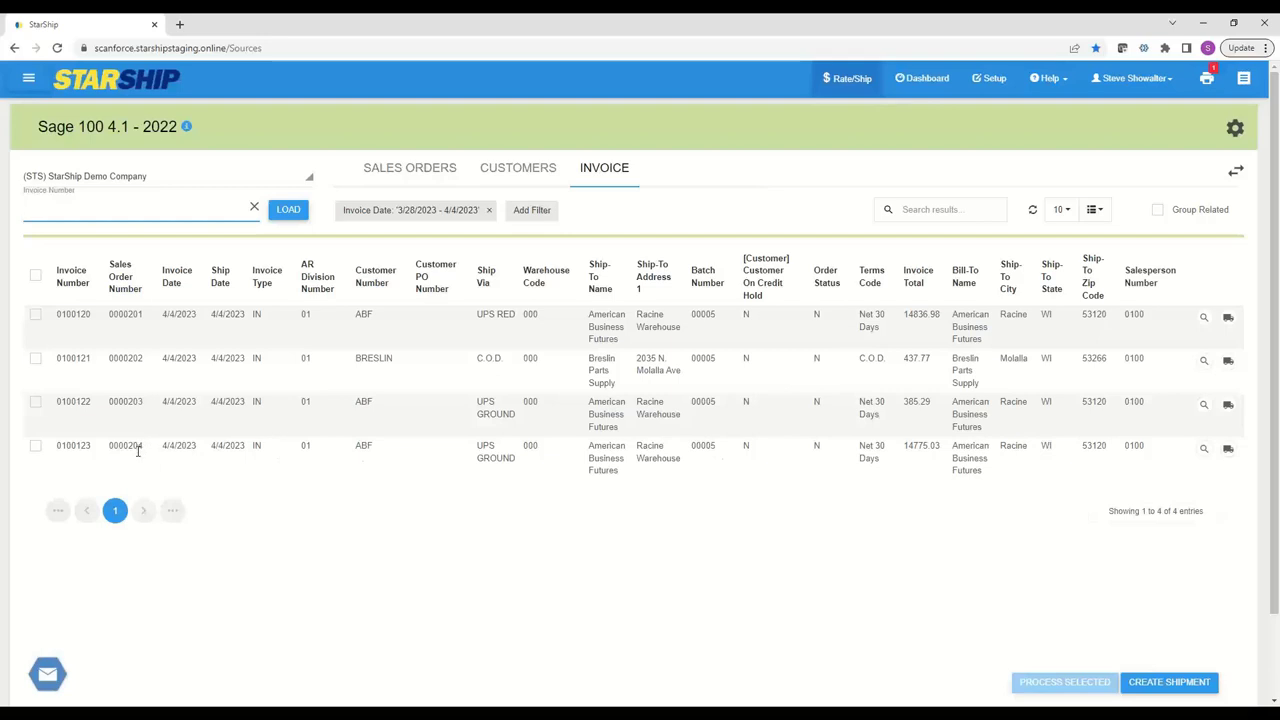
Open the existing shipment for the picked order's new invoice in view mode and review its packaging, charges and shipping documents.
{"action": "left_click", "coordinate": [1228, 449]}
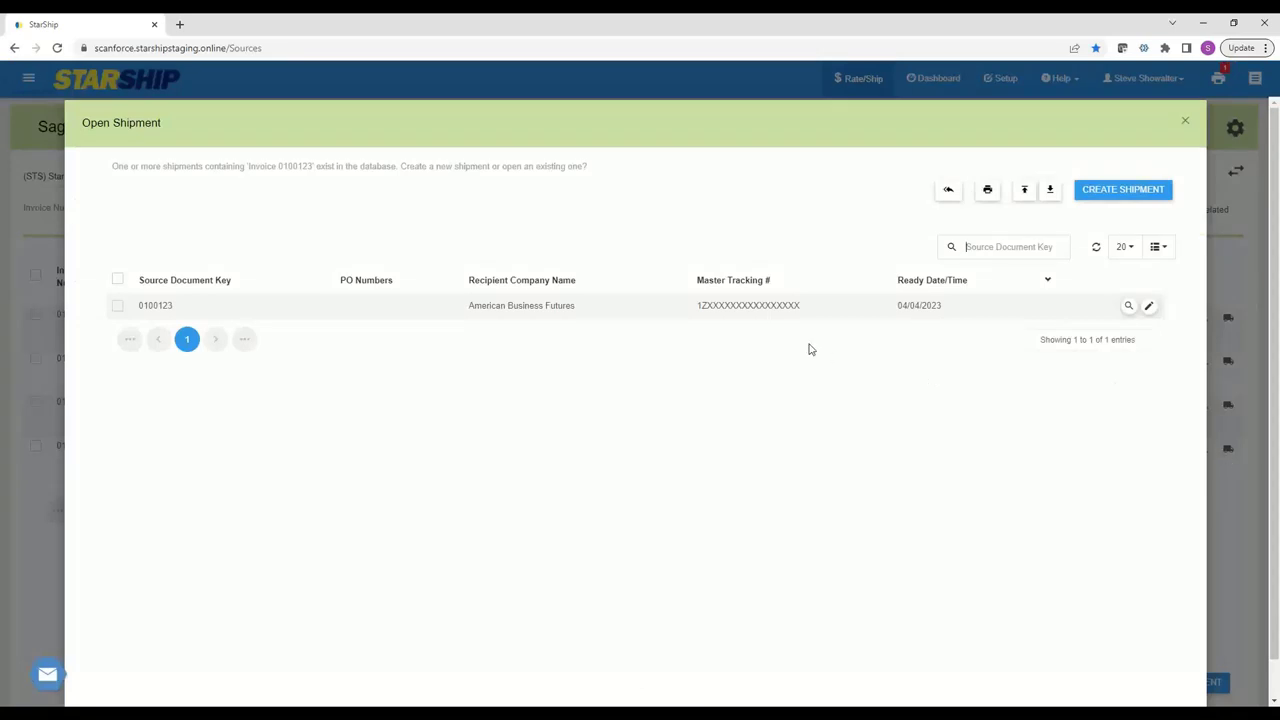
{"action": "left_click", "coordinate": [1127, 308]}
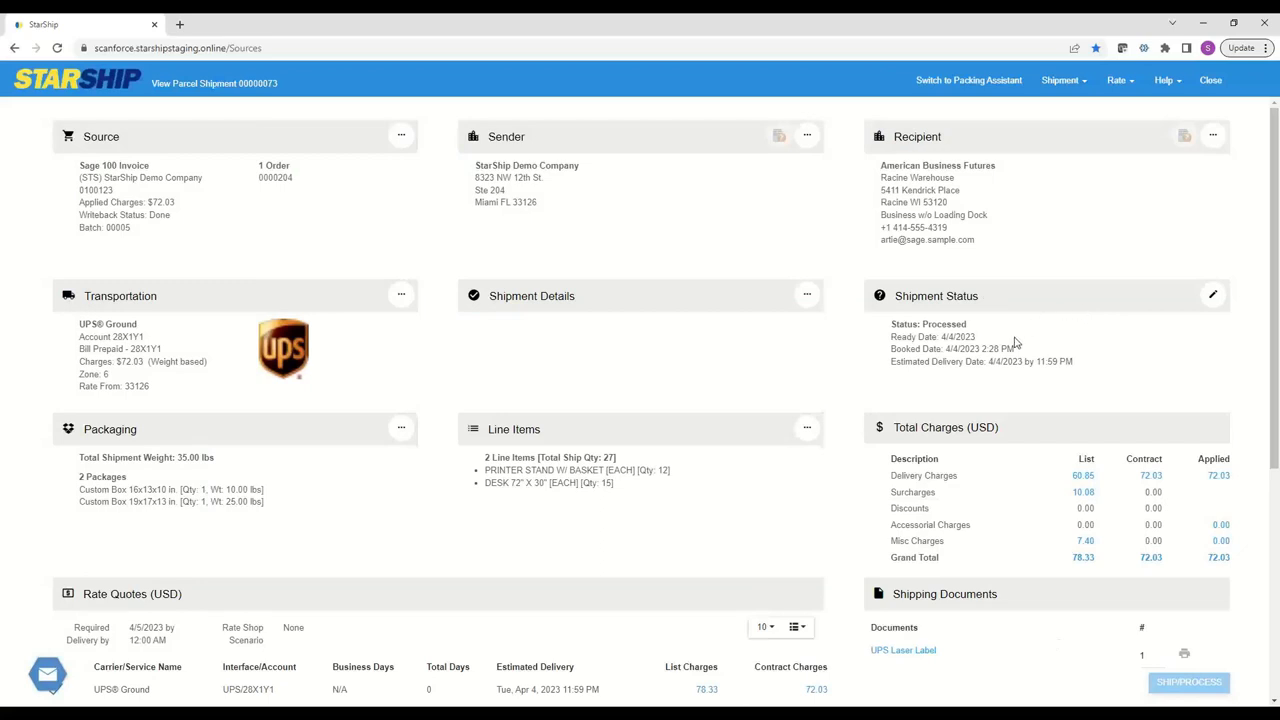
{"action": "scroll", "coordinate": [1015, 340], "scroll_direction": "down", "scroll_amount": 1}
{"action": "scroll", "coordinate": [1015, 340], "scroll_direction": "up", "scroll_amount": 1}
Switch to Sage 100 and select batch 00005 for Shipping Data Entry.
{"action": "key", "text": "alt+Tab"}
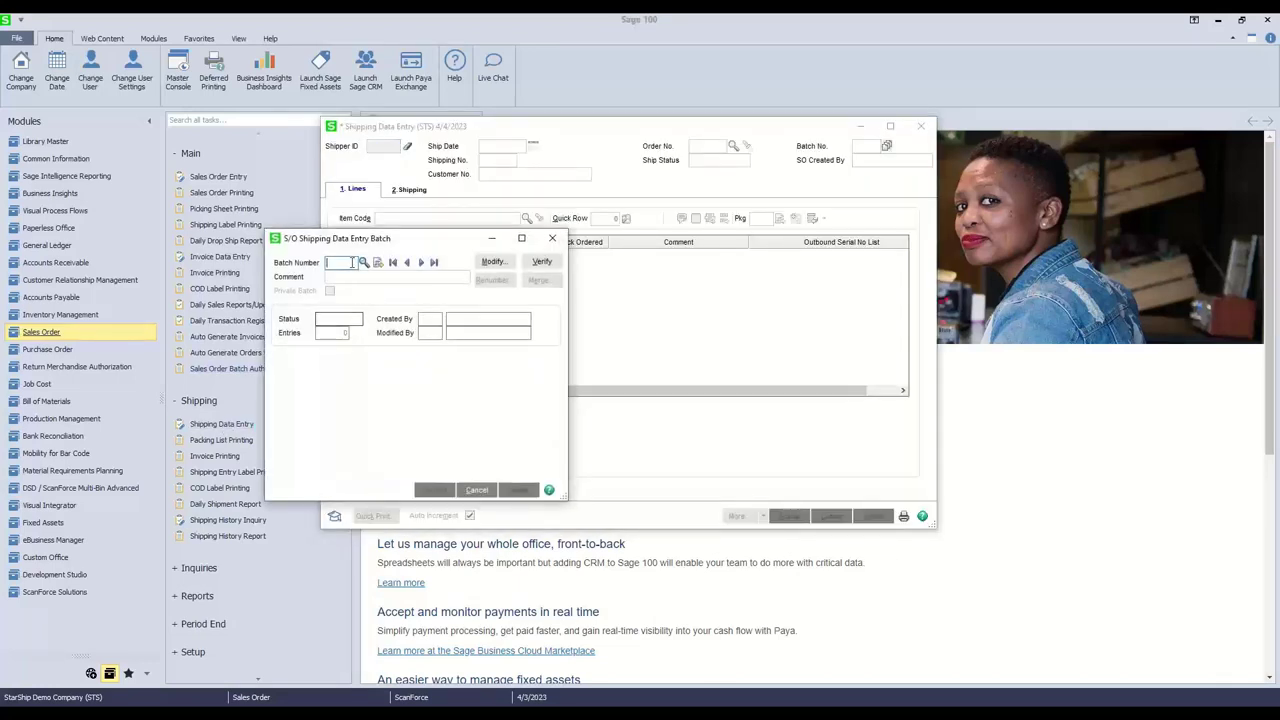
{"action": "left_click", "coordinate": [364, 263]}
{"action": "left_click", "coordinate": [734, 392]}
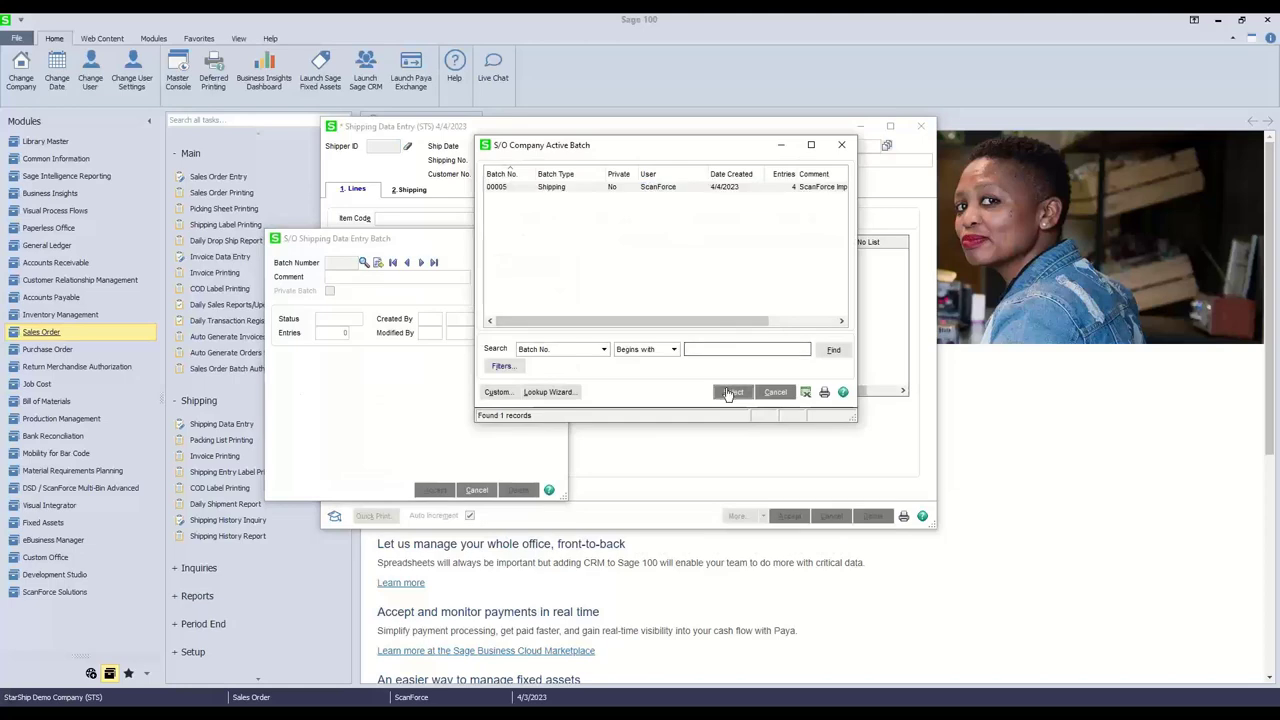
{"action": "left_click", "coordinate": [434, 490]}
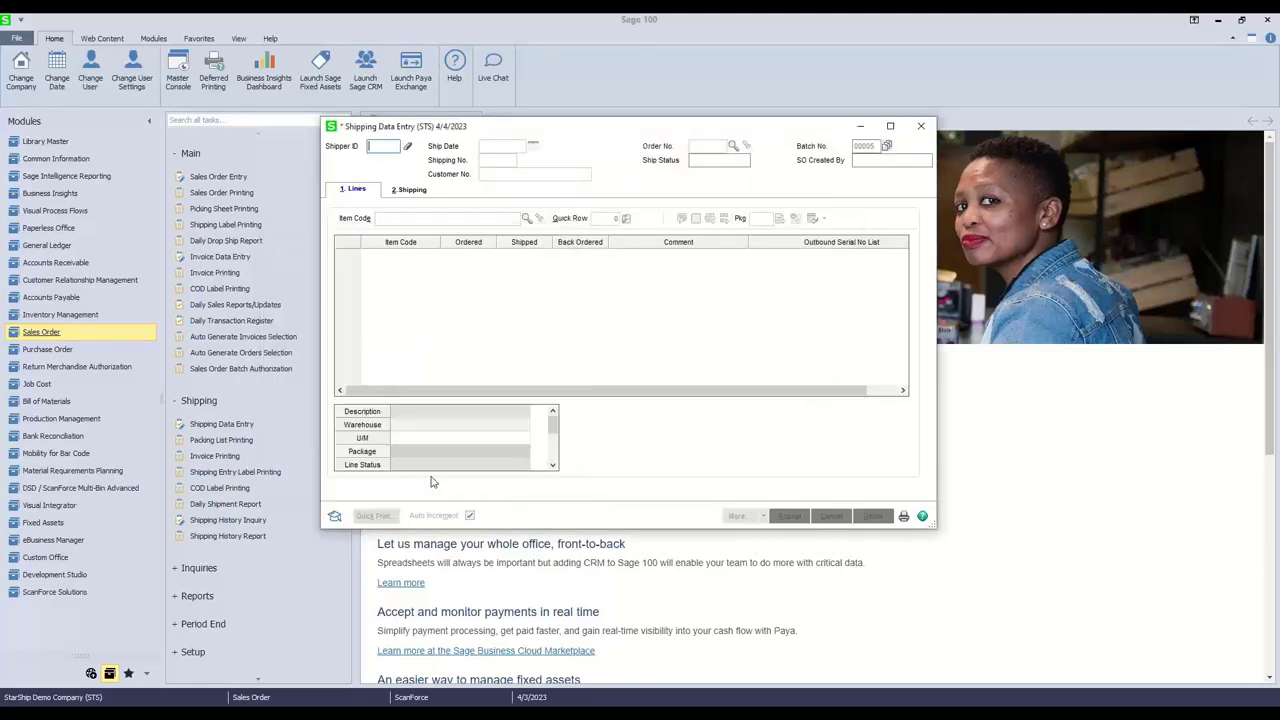
Look up the picked American Business Futures order in Shipping Data Entry and check the shipped quantities of its item lines.
{"action": "left_click", "coordinate": [734, 146]}
{"action": "double_click", "coordinate": [391, 320]}
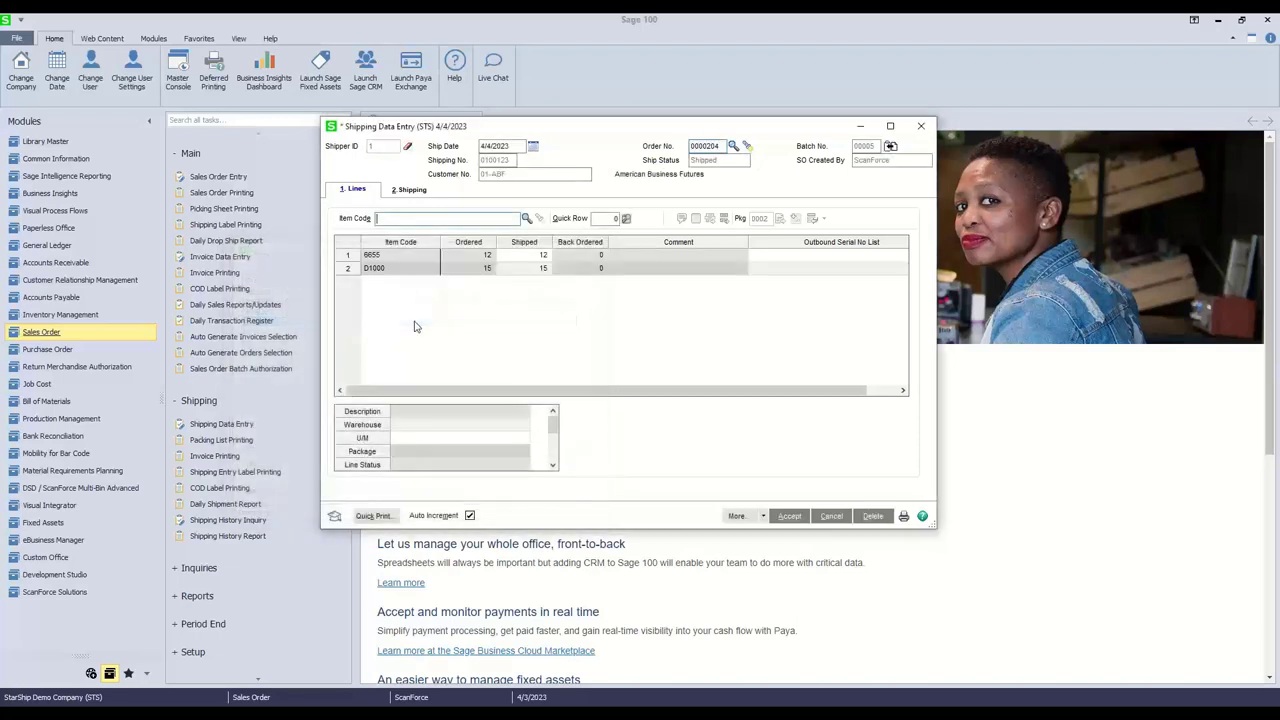
{"action": "left_click", "coordinate": [544, 257]}
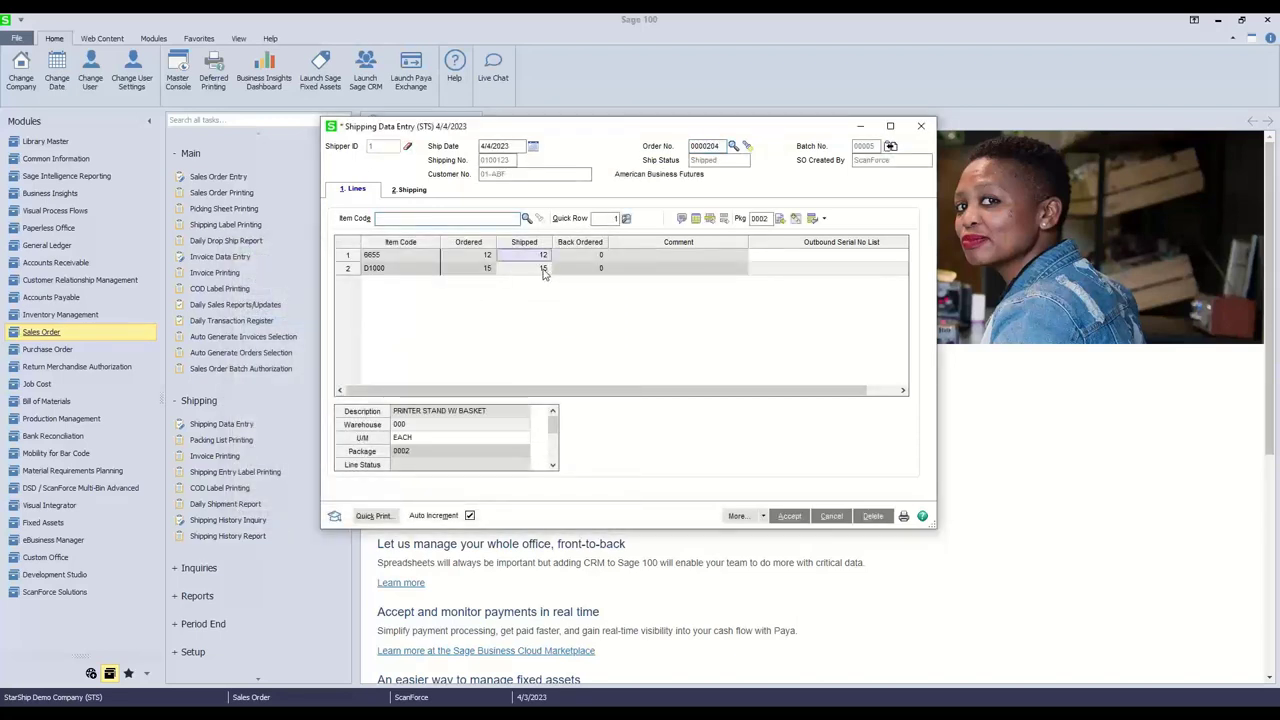
Review the order's shipping details, including weight and freight amount, and open its package tracking summary.
{"action": "left_click", "coordinate": [420, 190]}
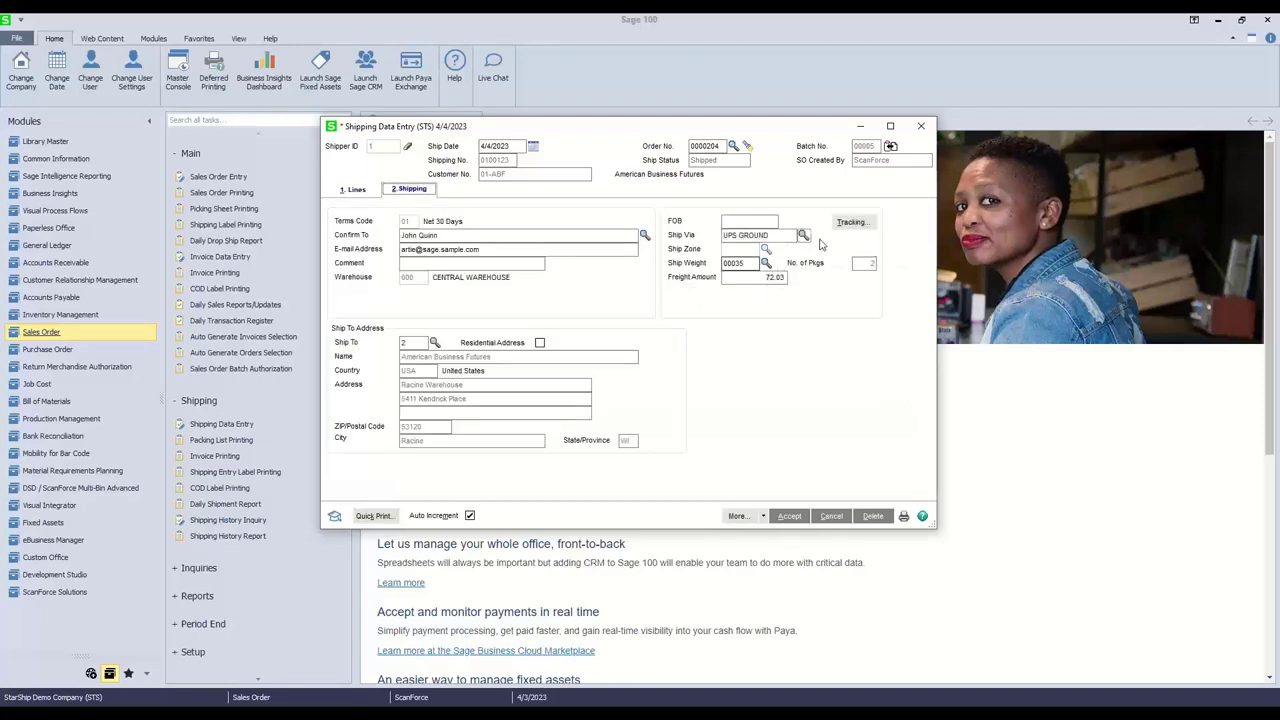
{"action": "left_click", "coordinate": [851, 222]}
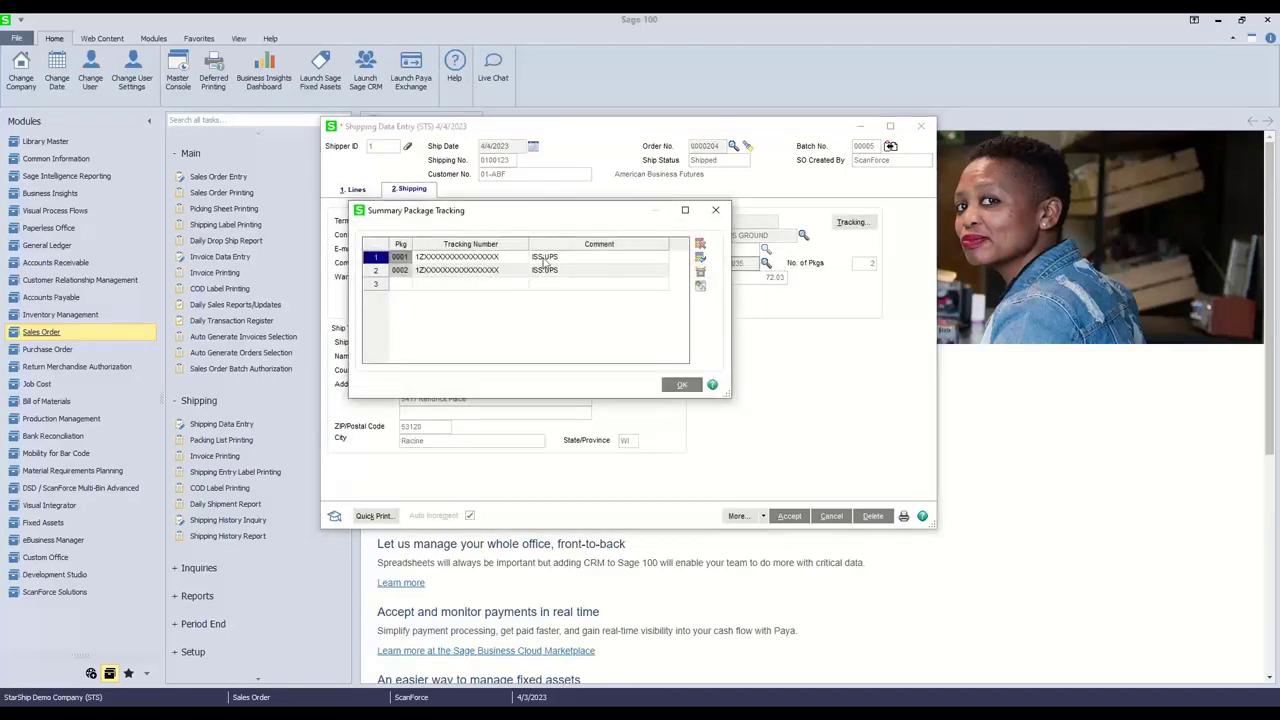